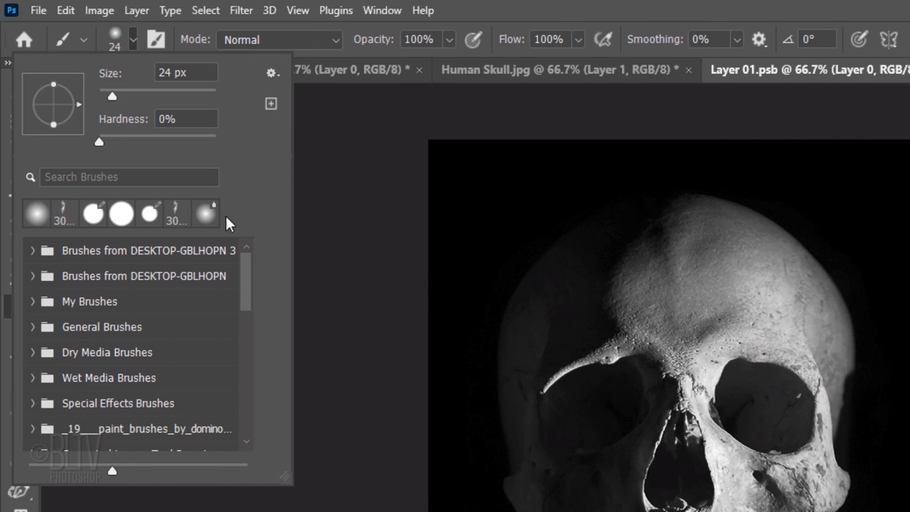
drag(245, 275, 261, 431)
click(32, 445)
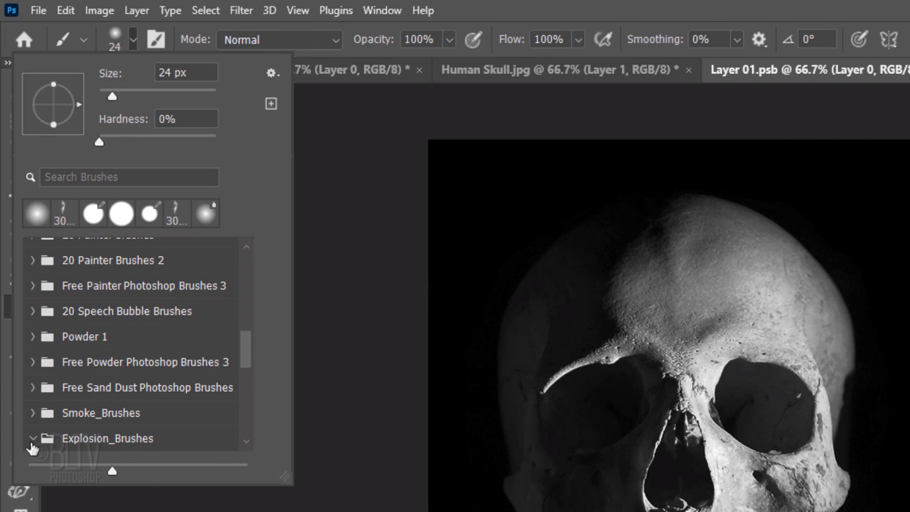
drag(239, 352, 246, 387)
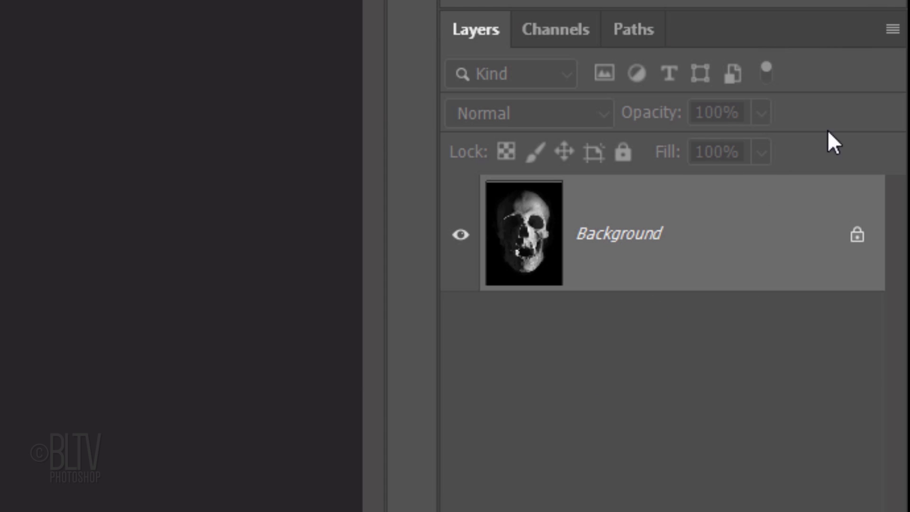
- Convert the skull photo to a smart object and apply Surface Blur at radius 20, threshold 20
click(893, 30)
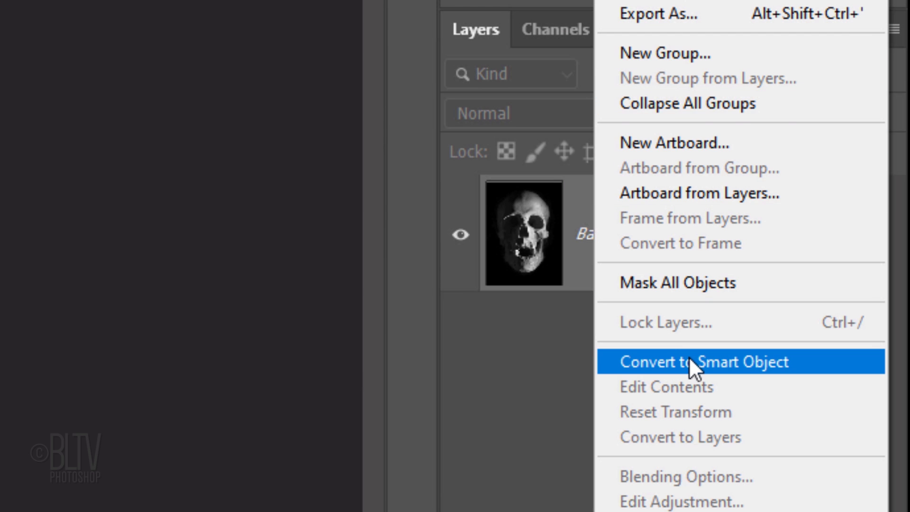
click(694, 369)
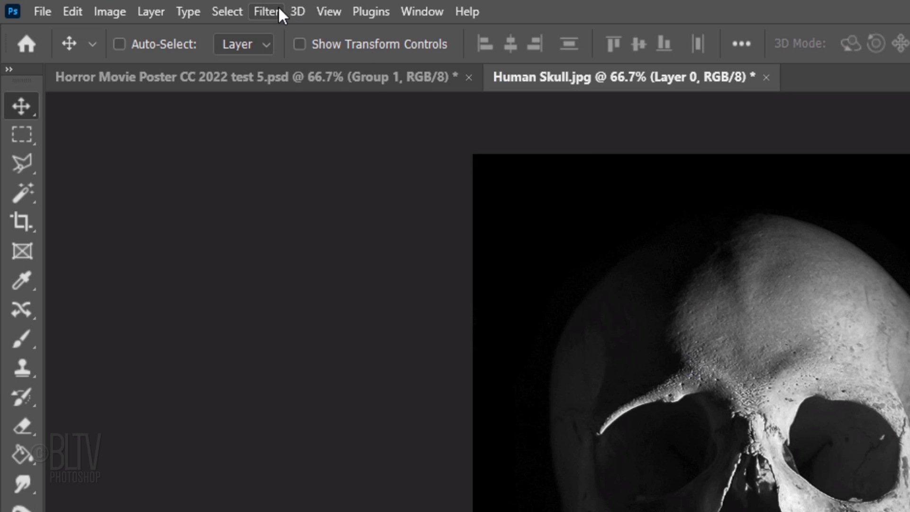
click(279, 9)
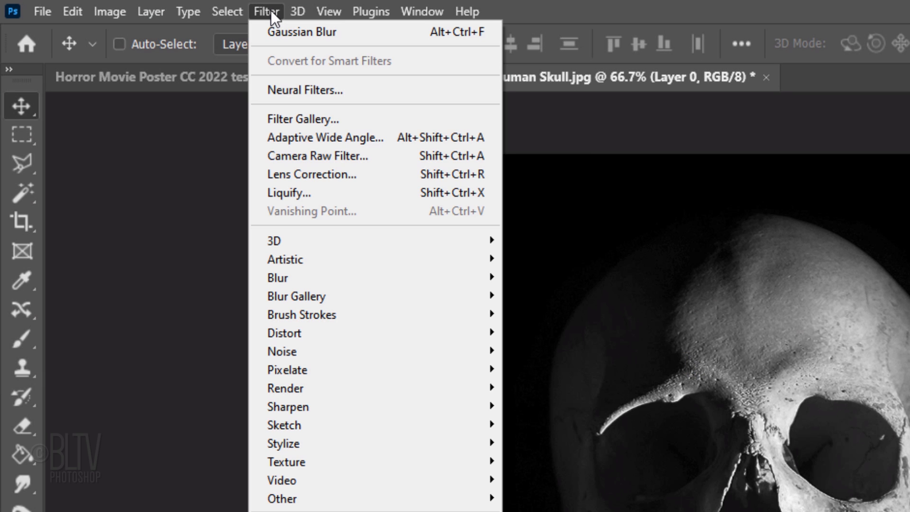
mouse_move(284, 276)
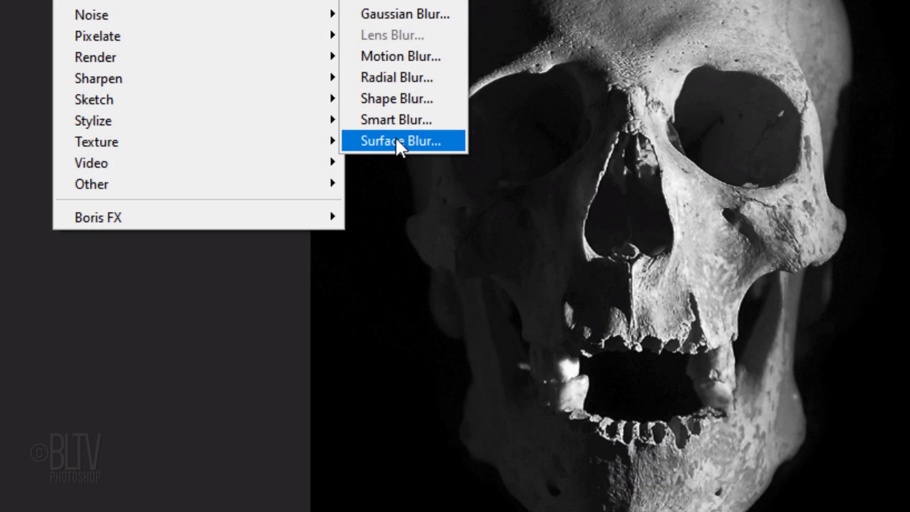
click(547, 460)
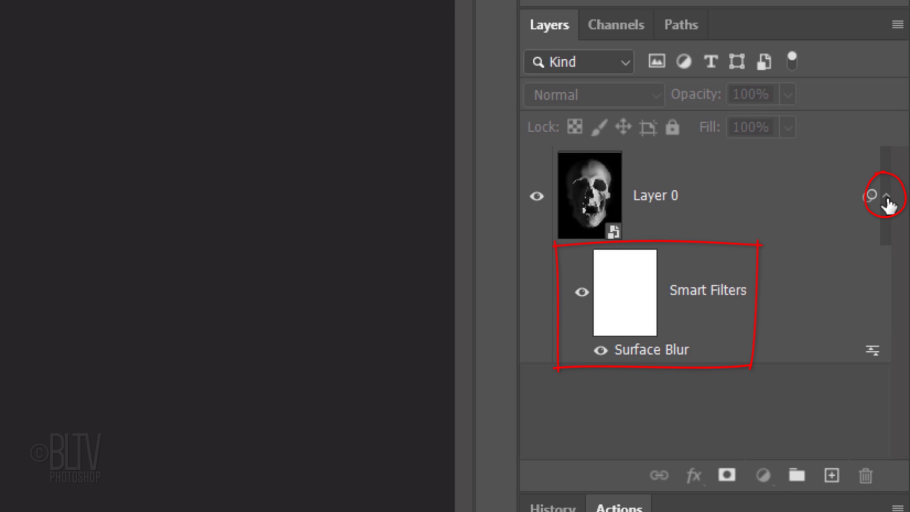
- Collapse Layer 0's smart filters and duplicate the layer into a new document named Displacement
click(888, 205)
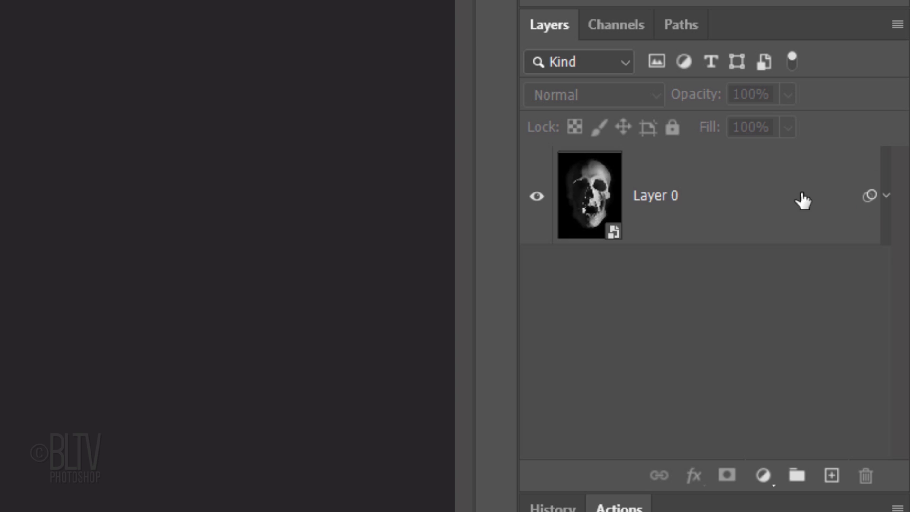
click(765, 203)
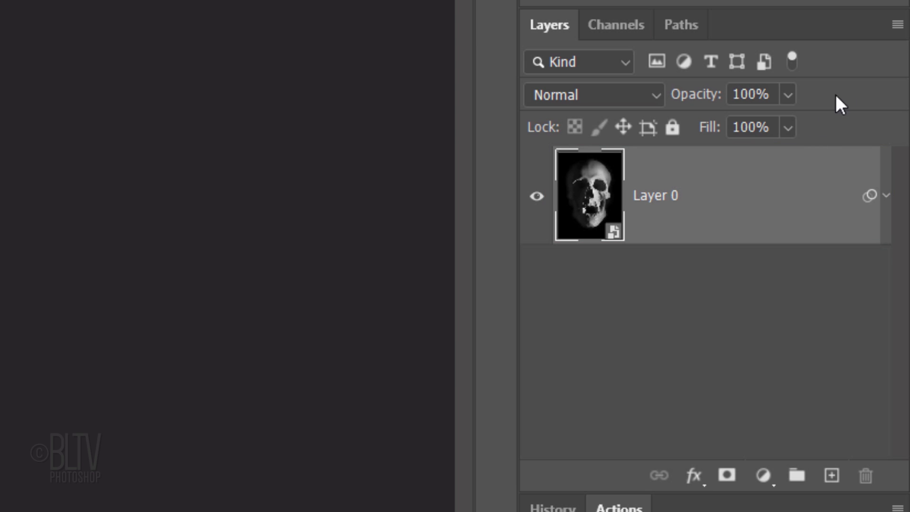
click(897, 26)
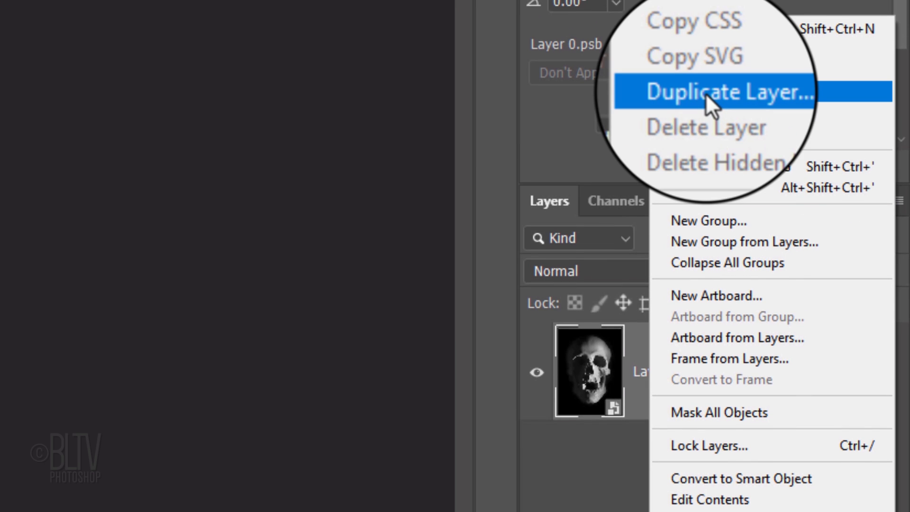
click(705, 93)
click(431, 263)
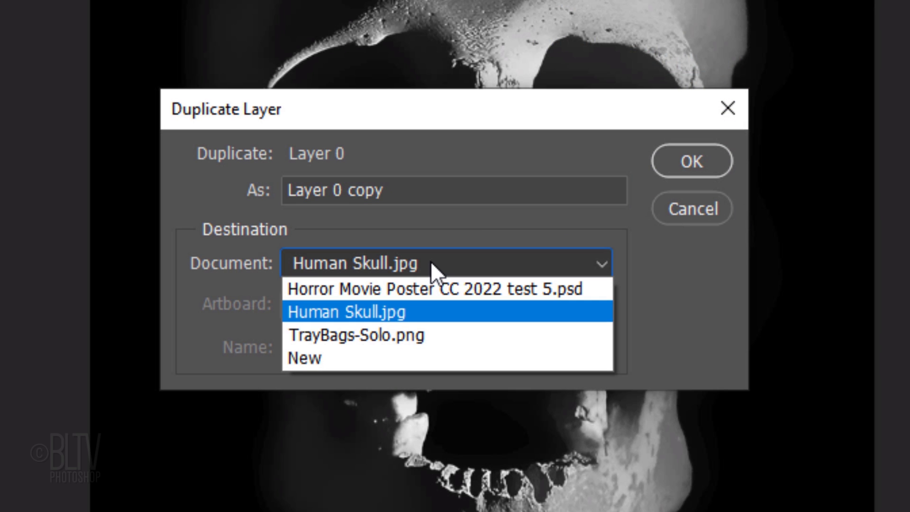
click(386, 359)
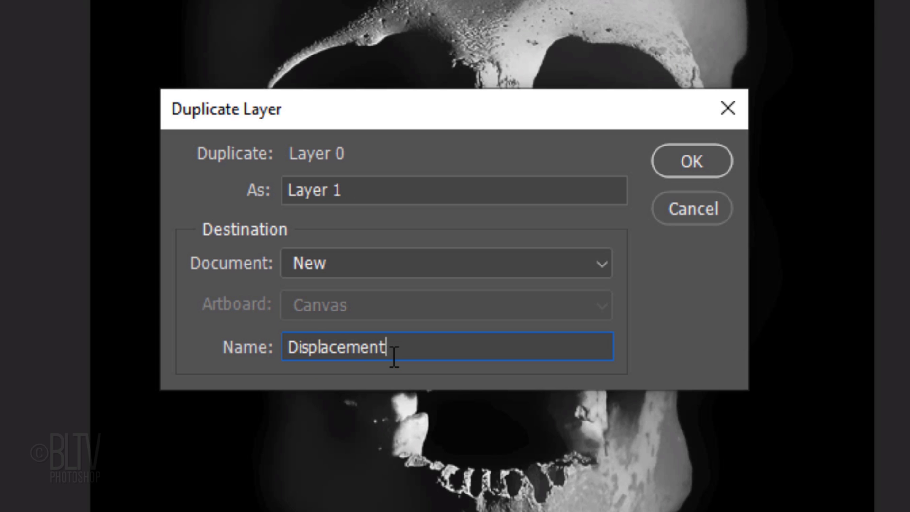
click(690, 160)
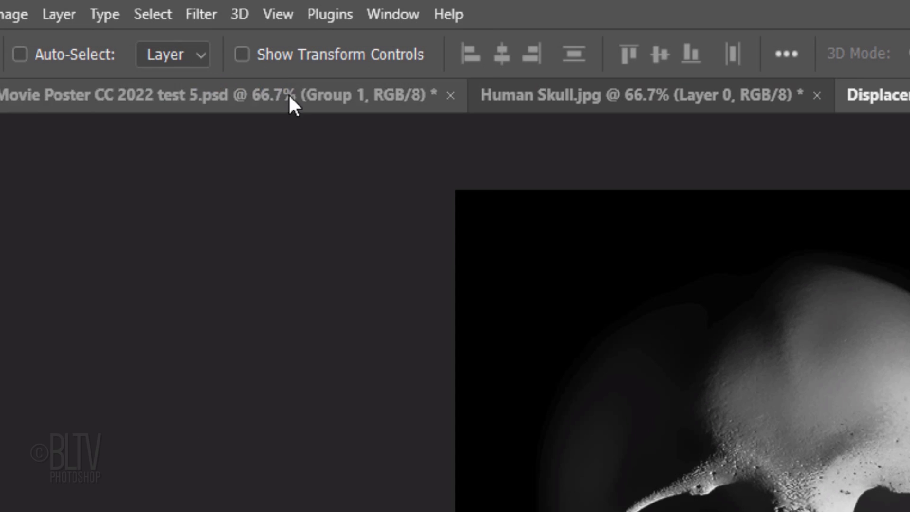
- Apply a 3-pixel Gaussian Blur to the Displacement copy
click(201, 12)
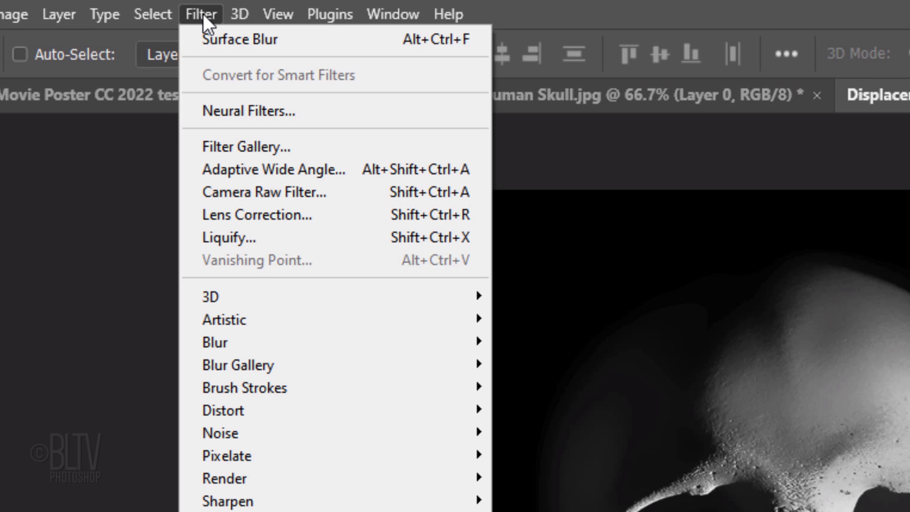
mouse_move(225, 342)
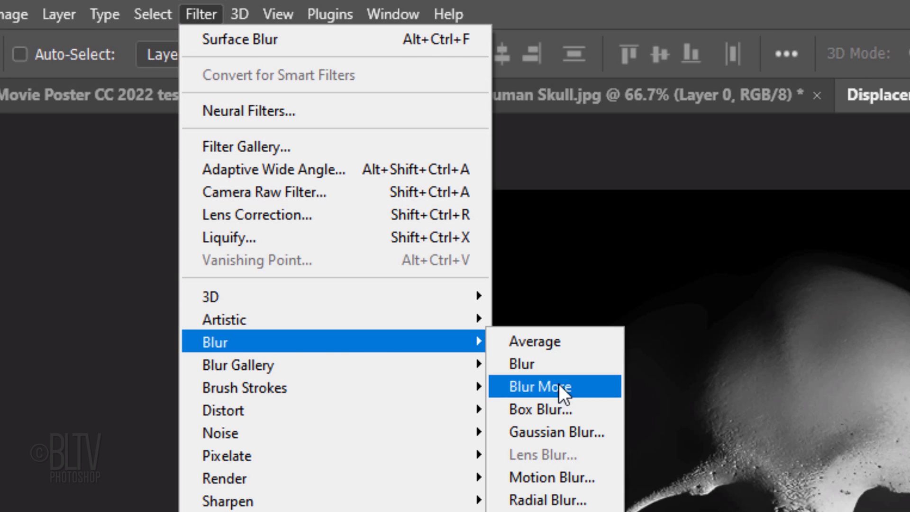
click(545, 432)
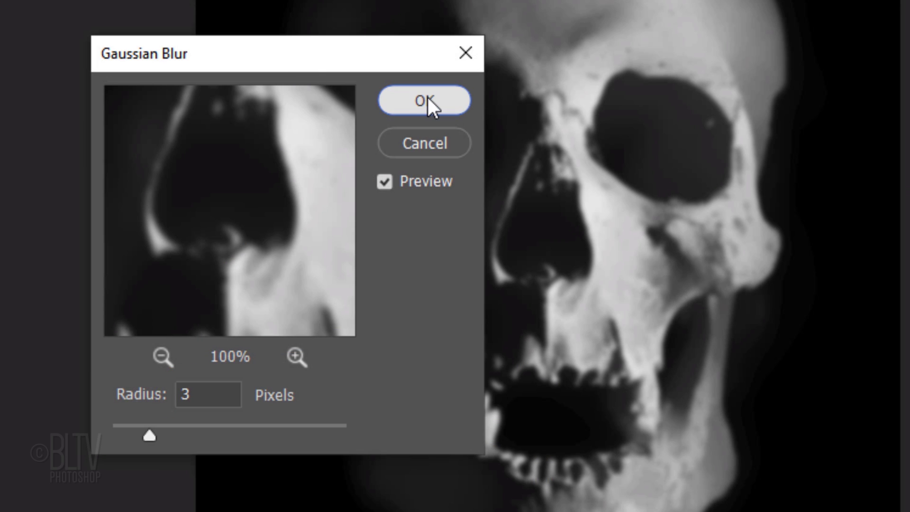
click(427, 99)
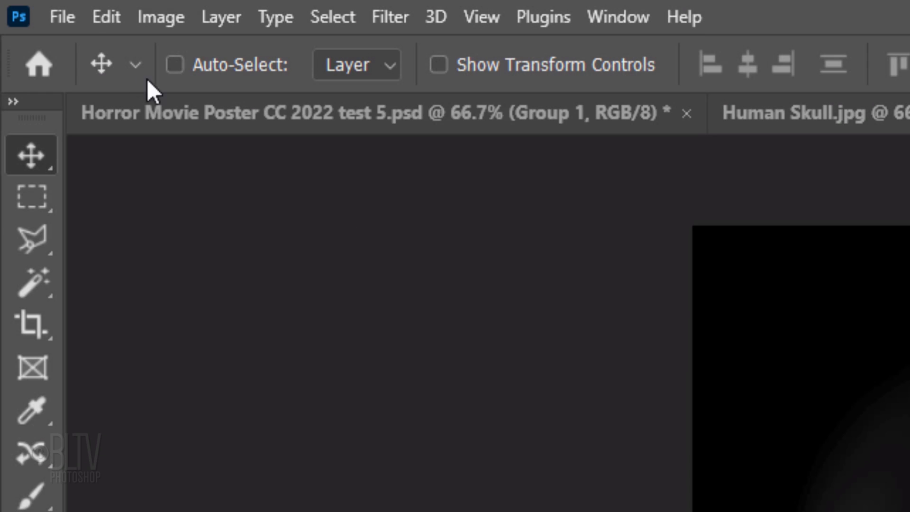
- Save the document as Displacement.psd on the Desktop, accepting the compatibility options
click(62, 17)
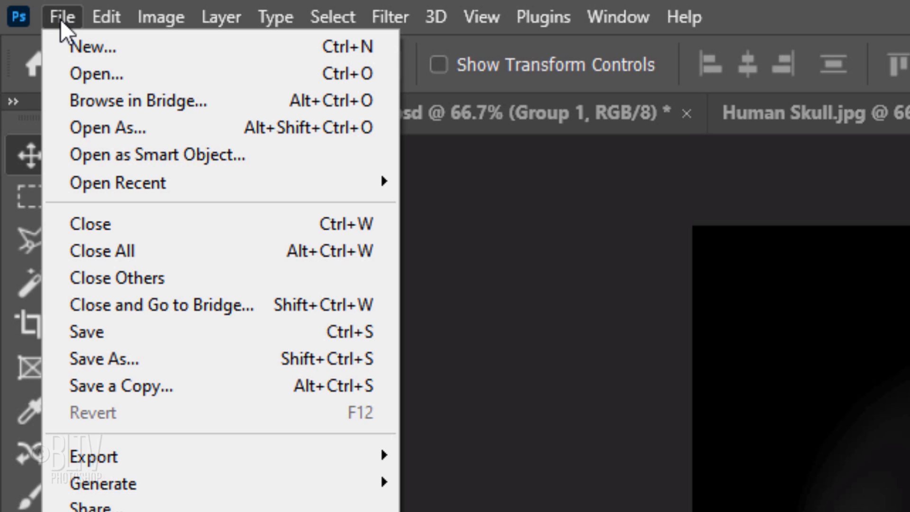
click(108, 353)
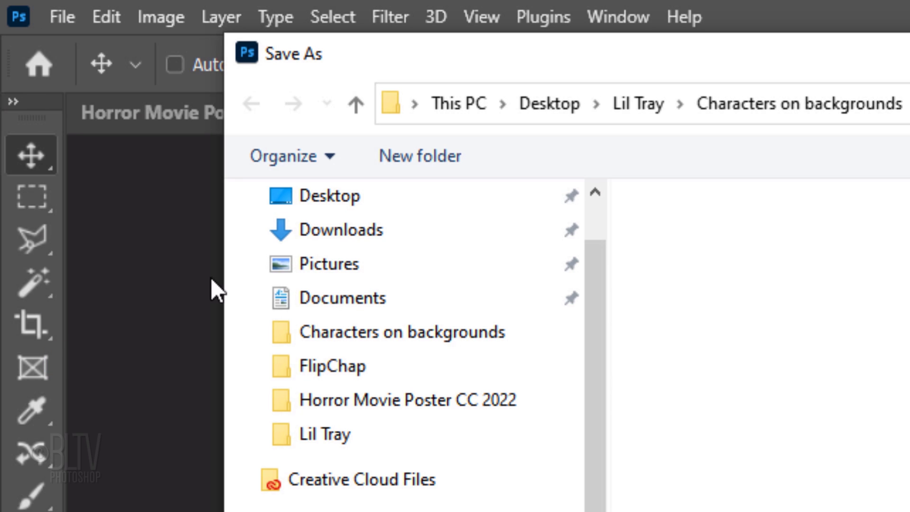
click(328, 196)
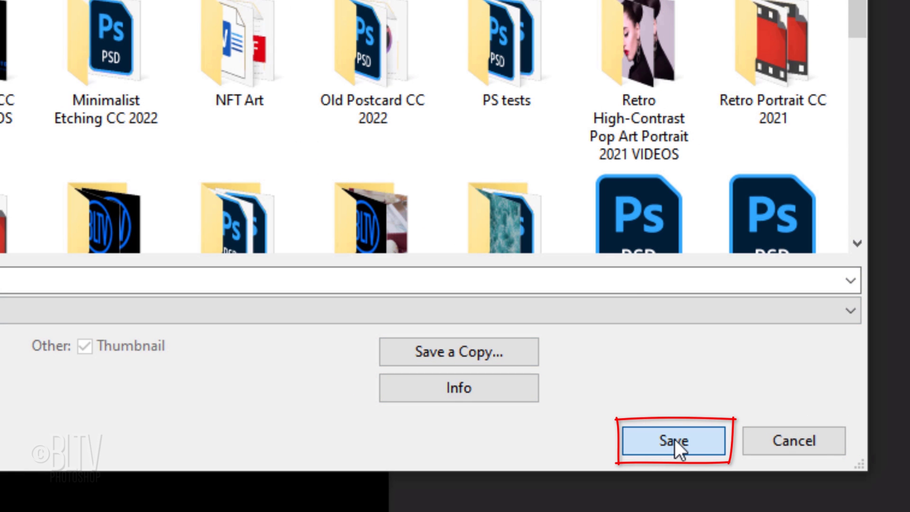
click(675, 439)
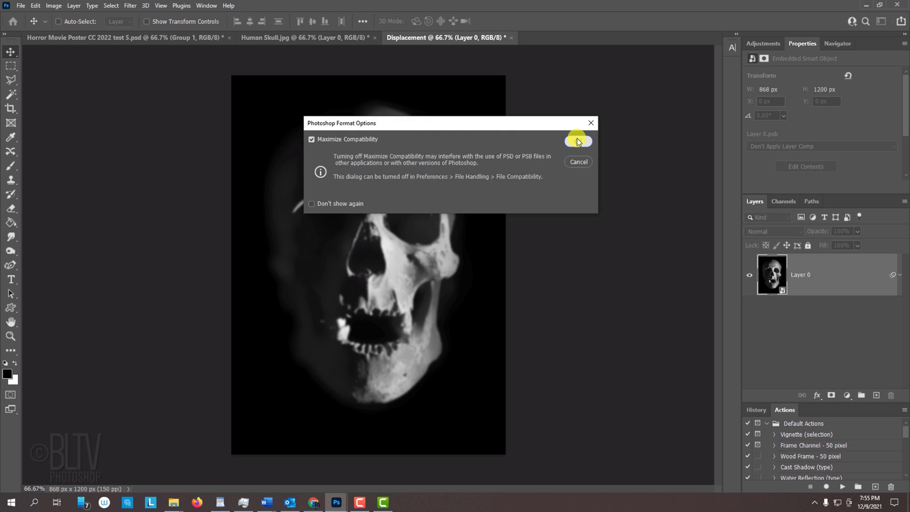
click(798, 188)
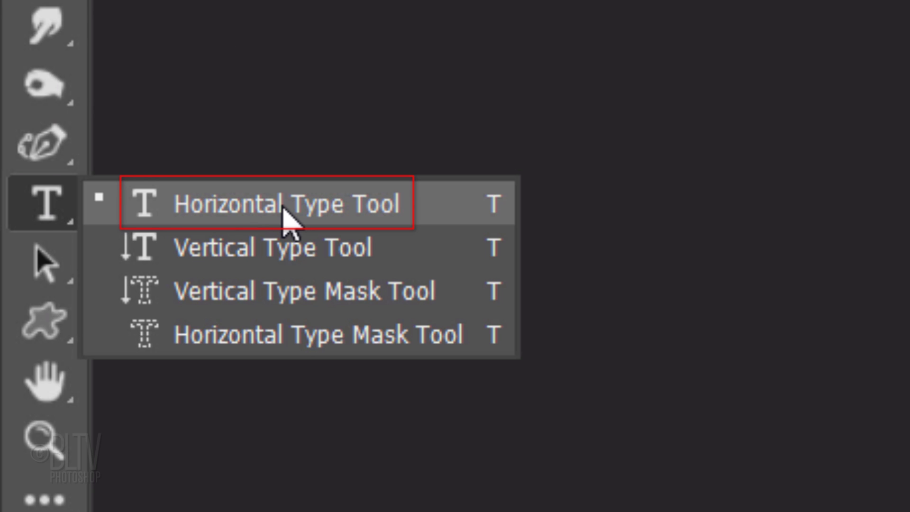
- Pick the Horizontal Type Tool with the Chiller font
click(287, 218)
click(371, 51)
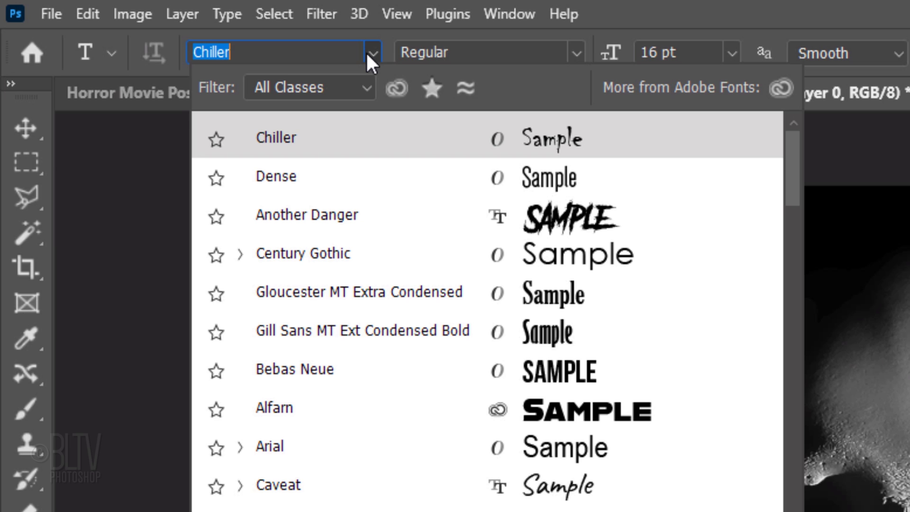
click(313, 140)
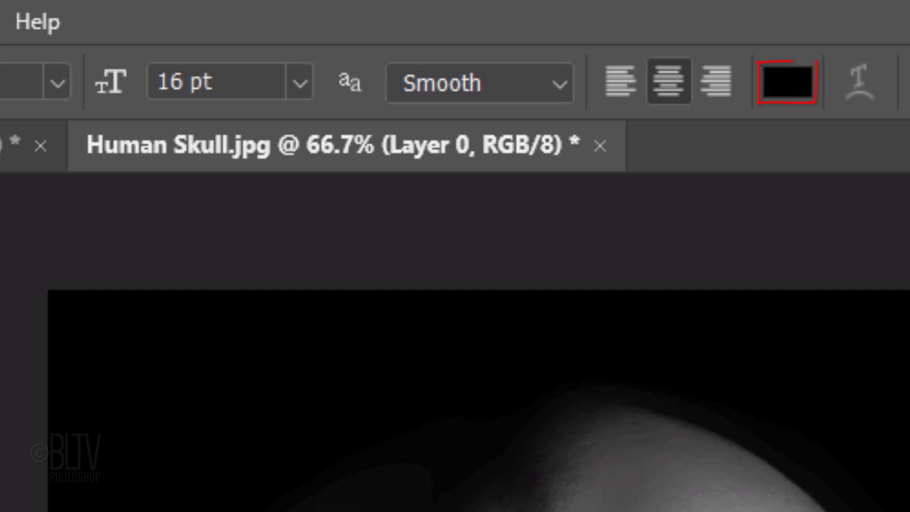
- Set the text colour to pure white
click(787, 88)
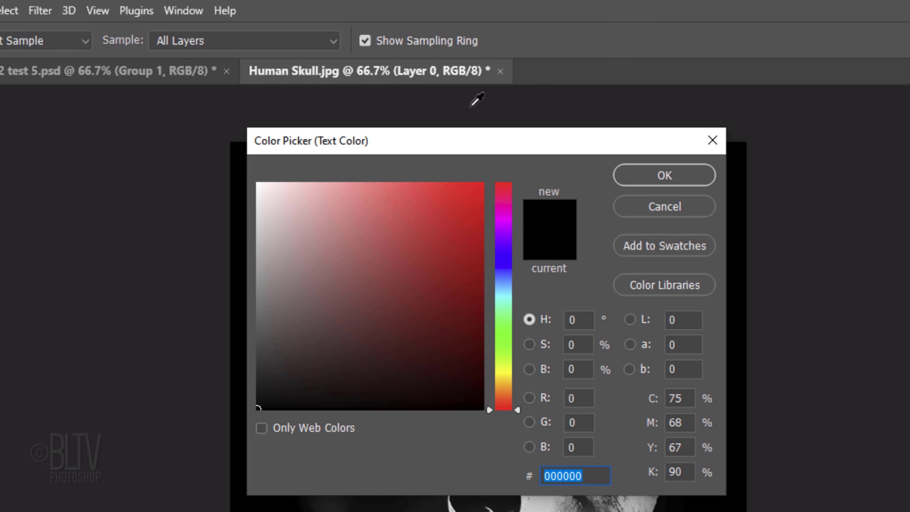
click(221, 458)
drag(313, 221, 197, 147)
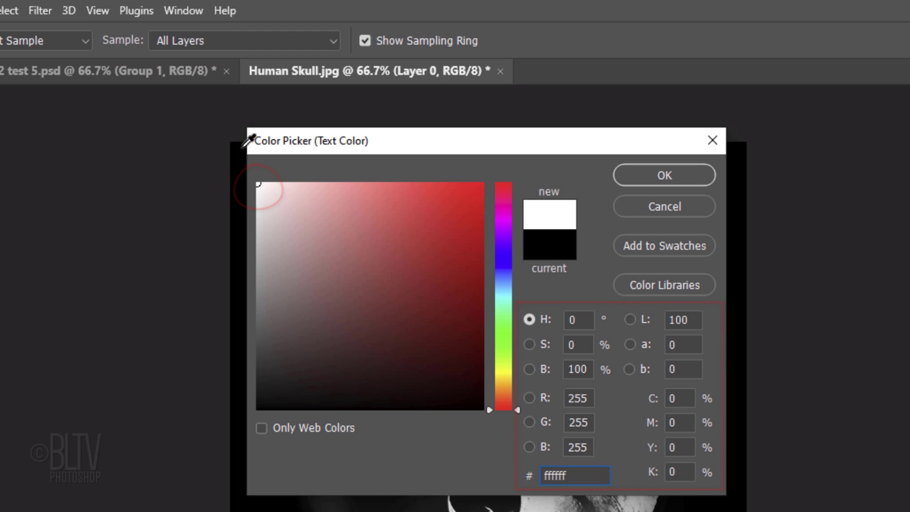
click(638, 176)
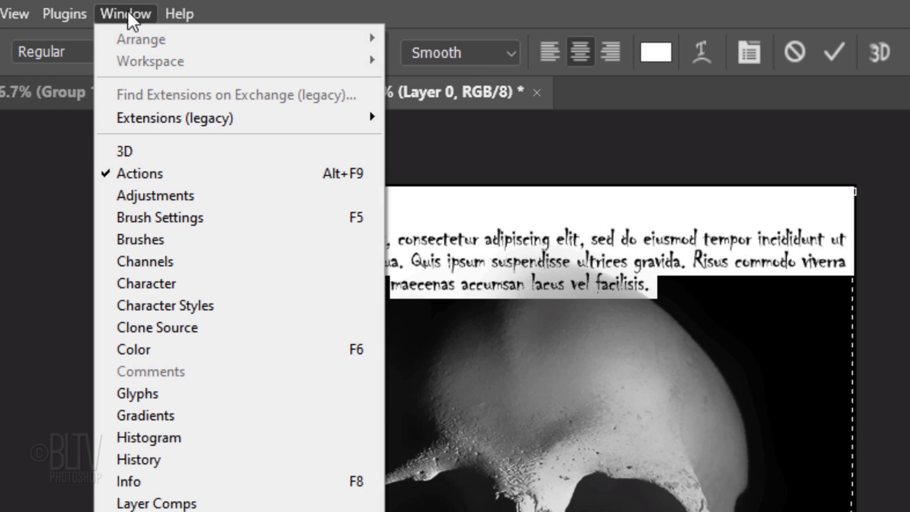
- In the Character panel, give the placeholder text -20 tracking and 12 pt leading
click(146, 284)
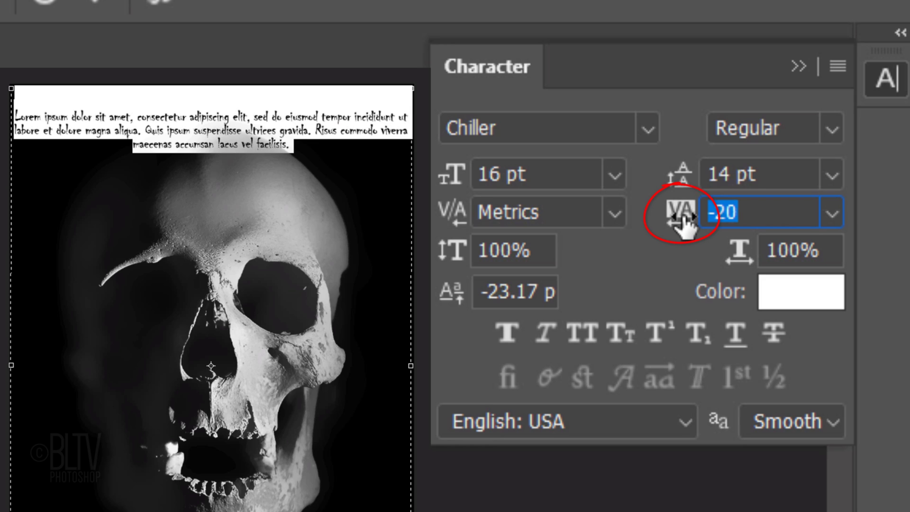
mouse_move(683, 218)
mouse_down()
mouse_move(673, 218)
mouse_move(690, 219)
mouse_up()
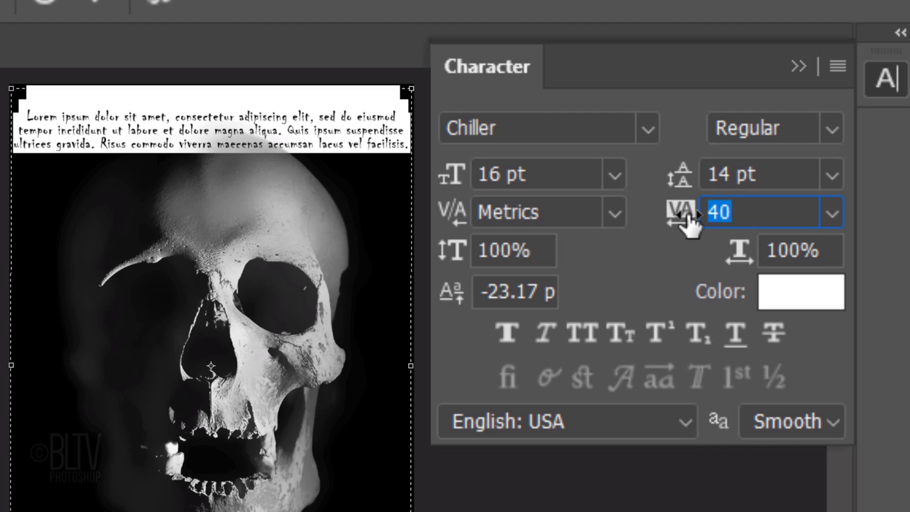
drag(690, 221, 681, 219)
mouse_move(679, 175)
mouse_down()
mouse_move(648, 183)
mouse_move(683, 175)
mouse_move(704, 182)
mouse_move(672, 185)
mouse_up()
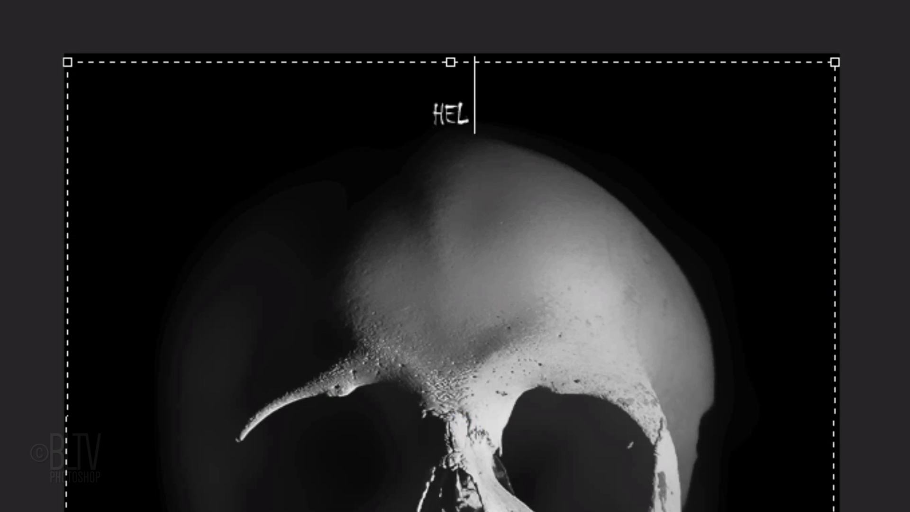
- Type 'HELL AWAITS YOU' and paste copies until the text fills the canvas, then commit it
text(L AWAITS YOU HELL AWAITS)
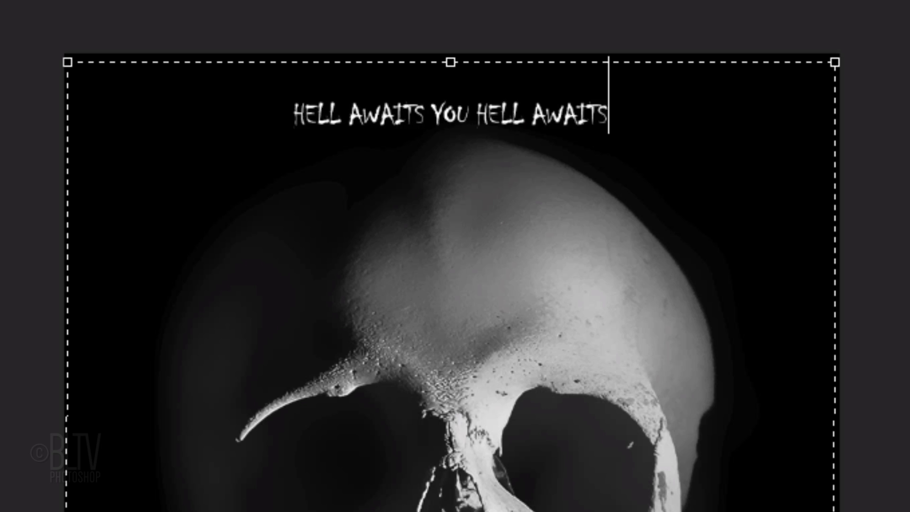
text( HELL AWAITS YOU)
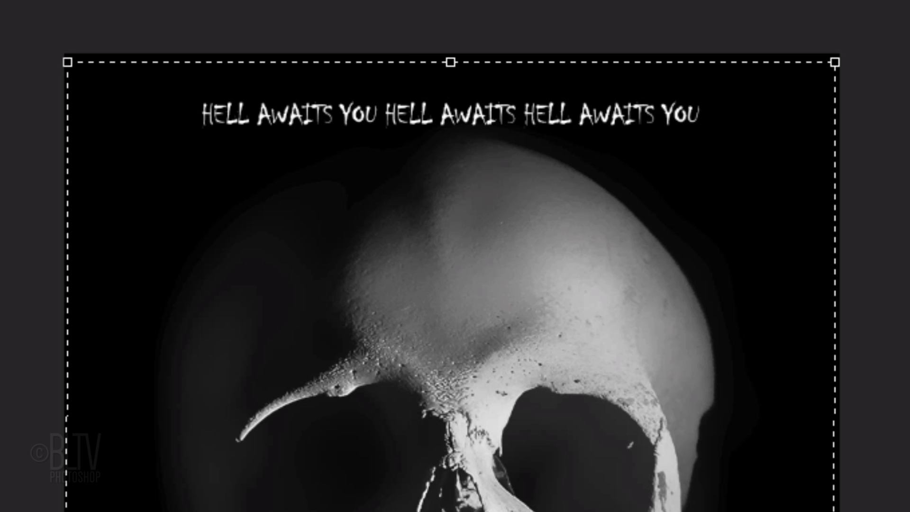
key(shift+Left)
key(shift+Left)
key(shift+Left)
key(shift+Left)
key(shift+Left)
key(ctrl+a)
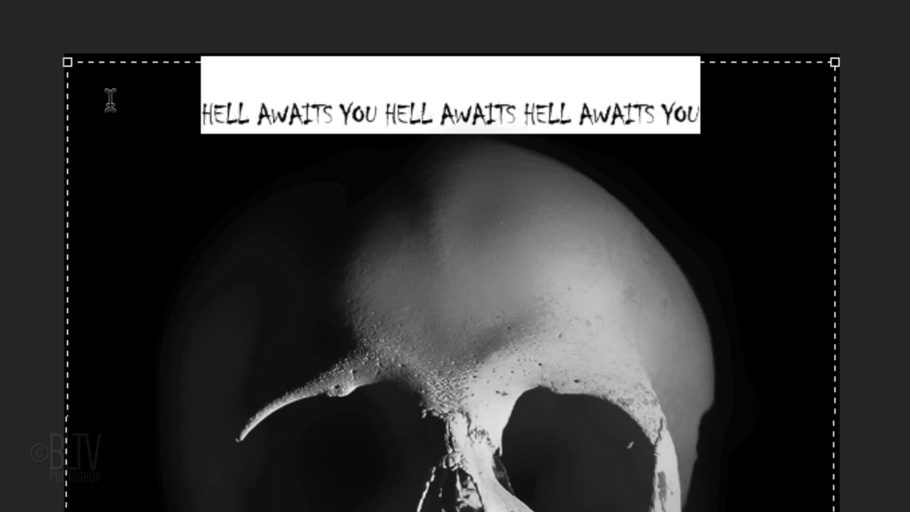
key(ctrl+c)
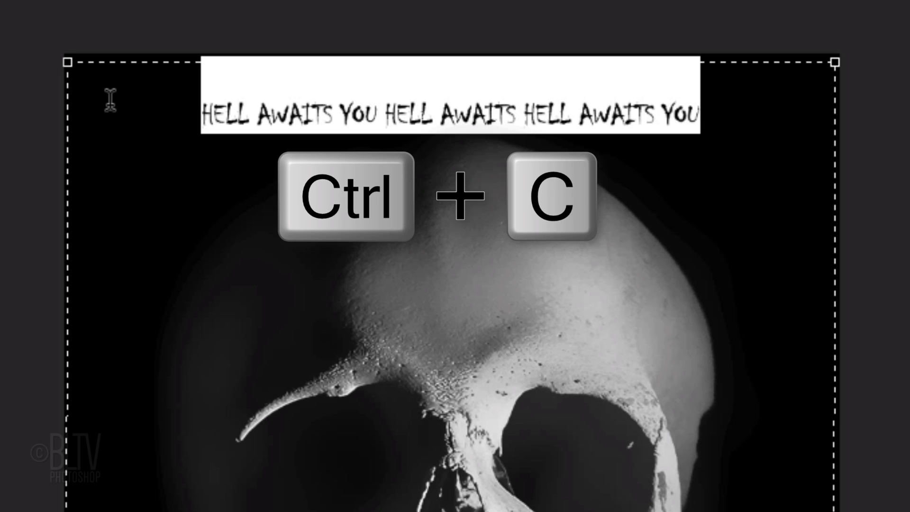
click(697, 108)
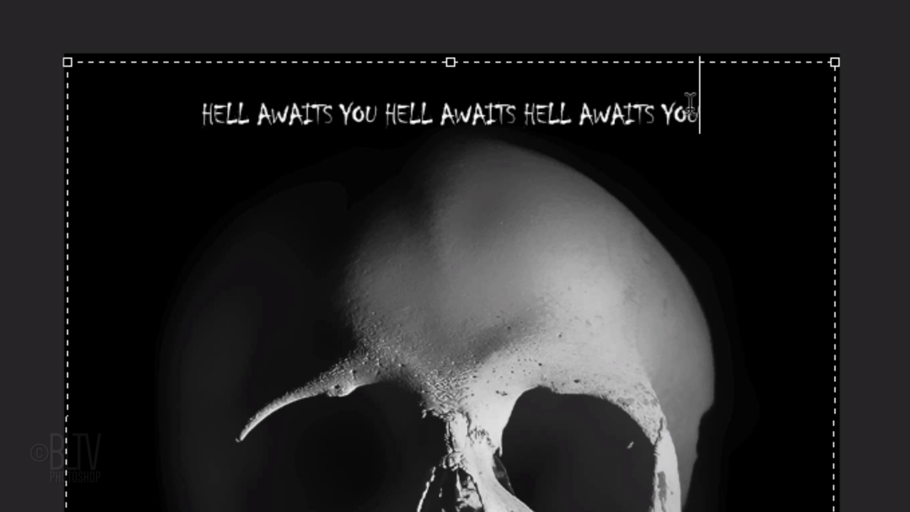
key(ctrl+v)
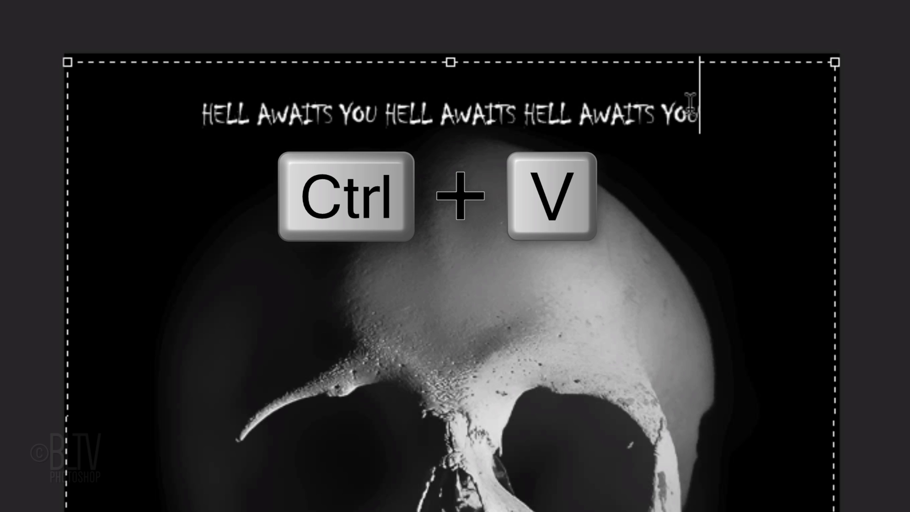
key(ctrl+v)
key(ctrl+v)
key(ctrl+v)
key(ctrl+v)
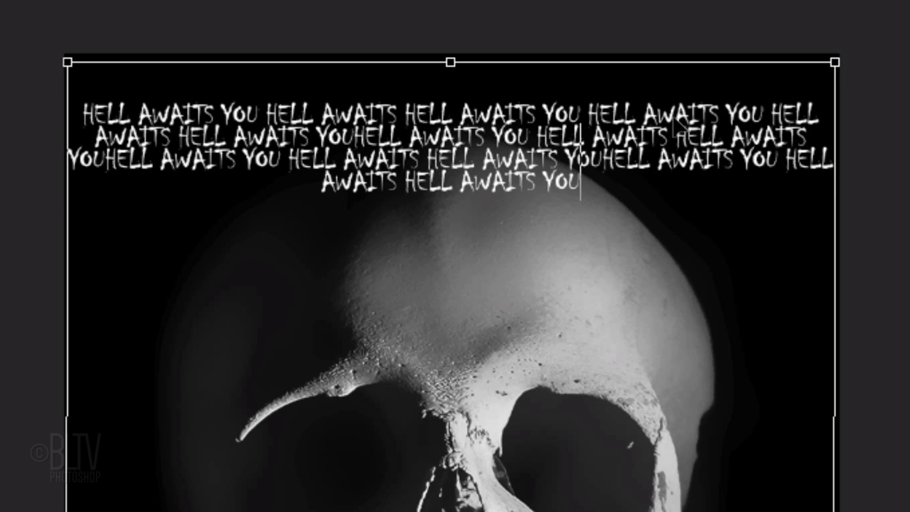
key(ctrl+v)
key(ctrl+v)
key(ctrl+v)
key(ctrl+v)
key(ctrl+v)
key(ctrl+v)
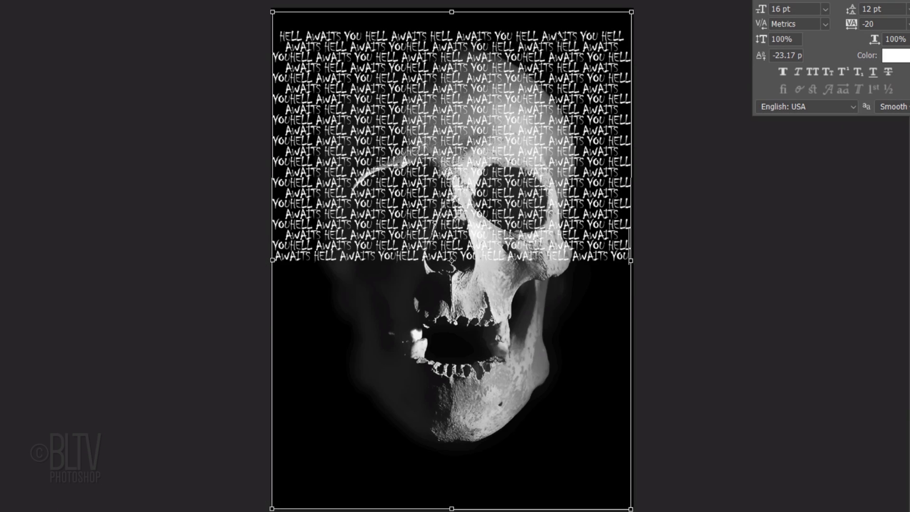
key(ctrl+v)
key(ctrl+v)
key(ctrl+v)
key(ctrl+v)
key(ctrl+v)
key(ctrl+v)
key(ctrl+v)
key(ctrl+v)
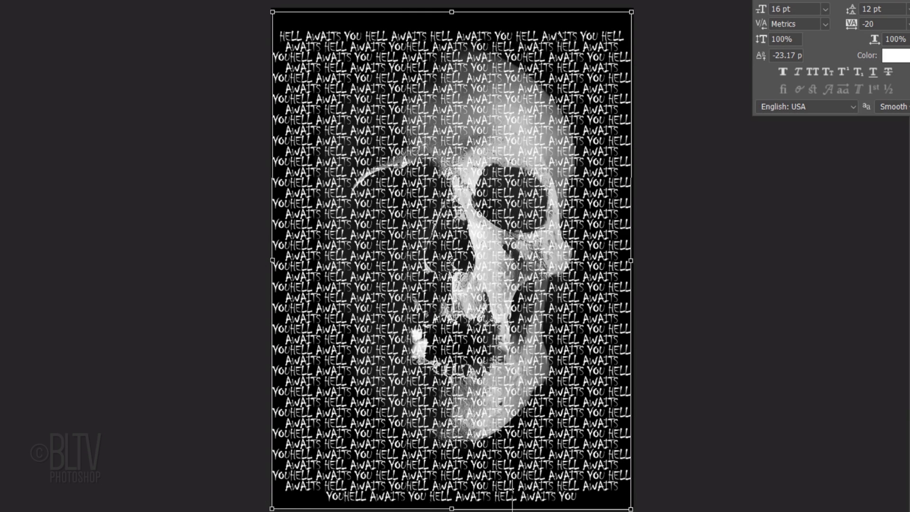
key(ctrl+v)
key(Return)
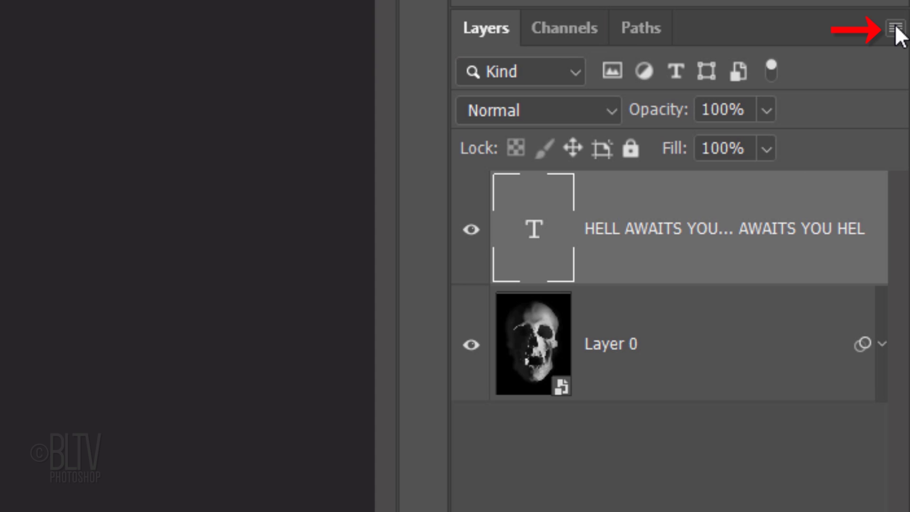
- Make the text a smart object and apply Displace at 20/20 using Displacement.psd from the Desktop
click(897, 29)
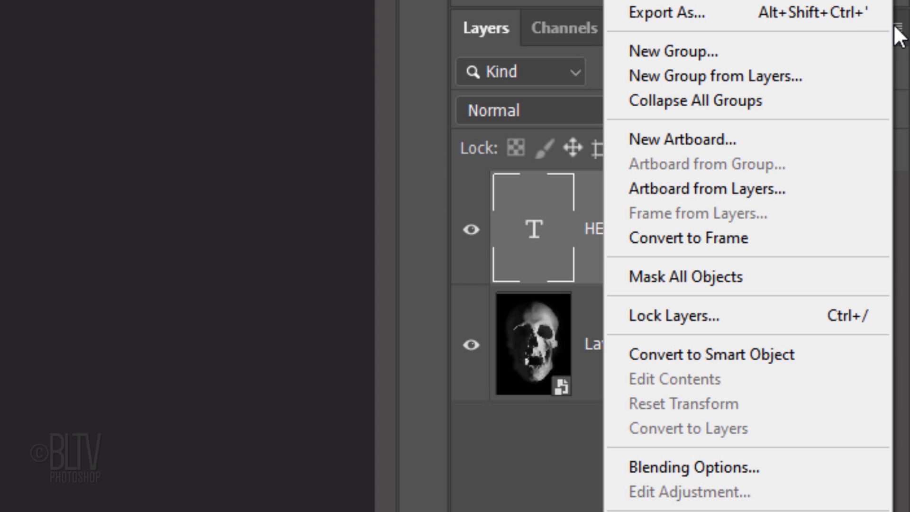
click(685, 354)
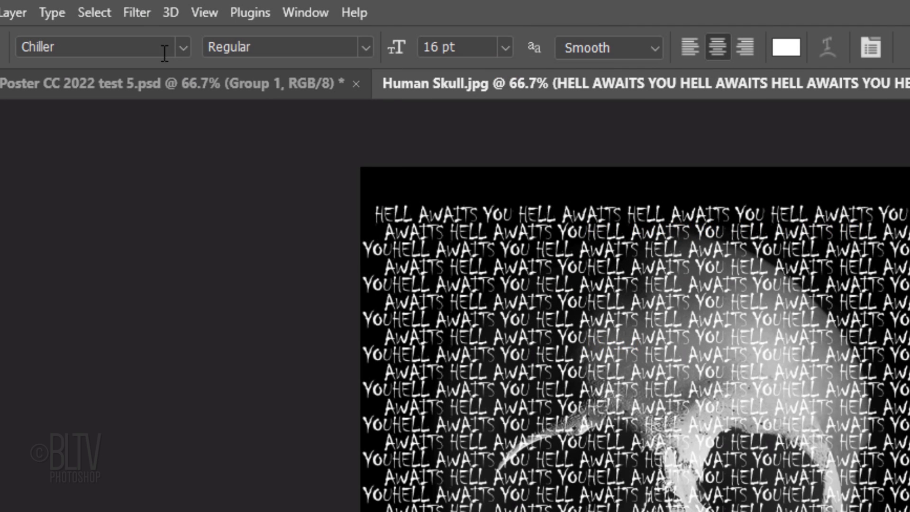
click(135, 12)
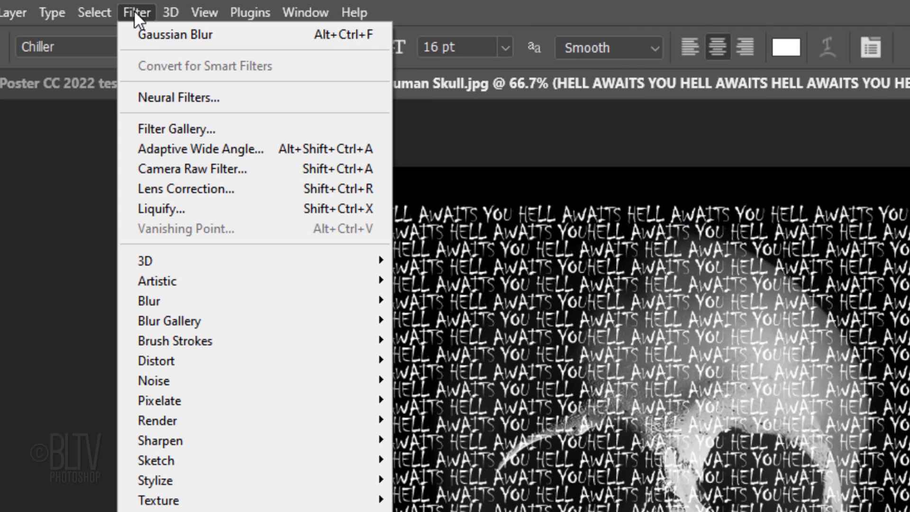
mouse_move(157, 361)
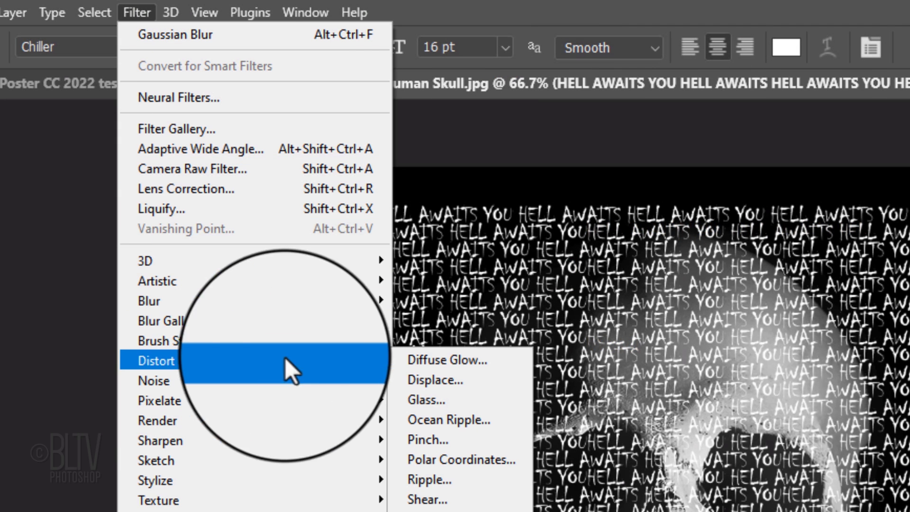
click(436, 379)
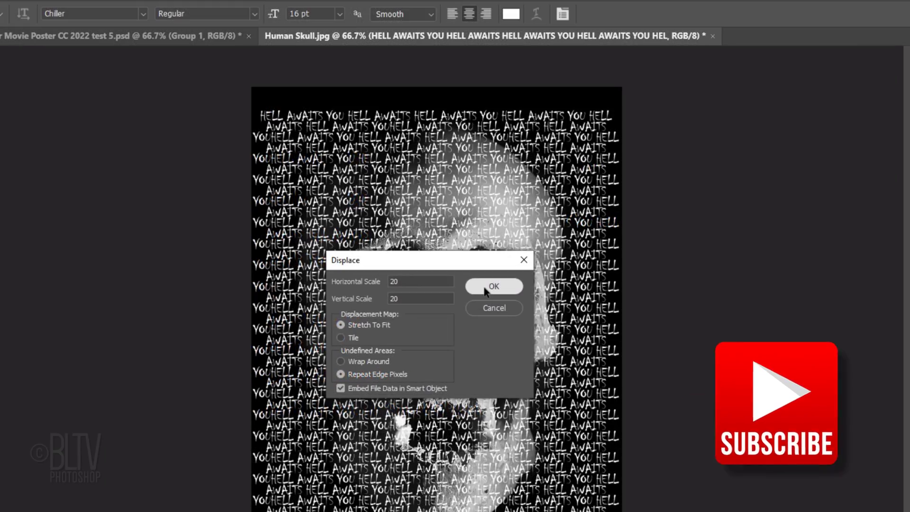
click(572, 180)
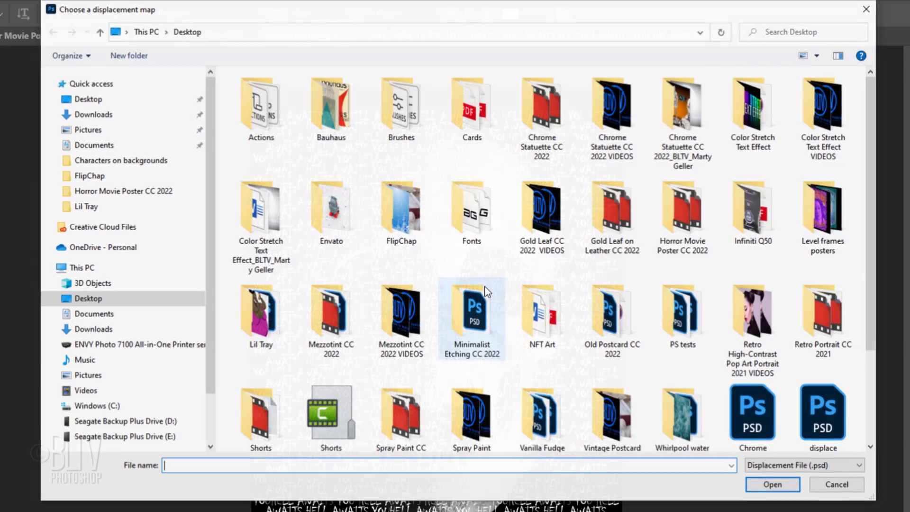
click(112, 100)
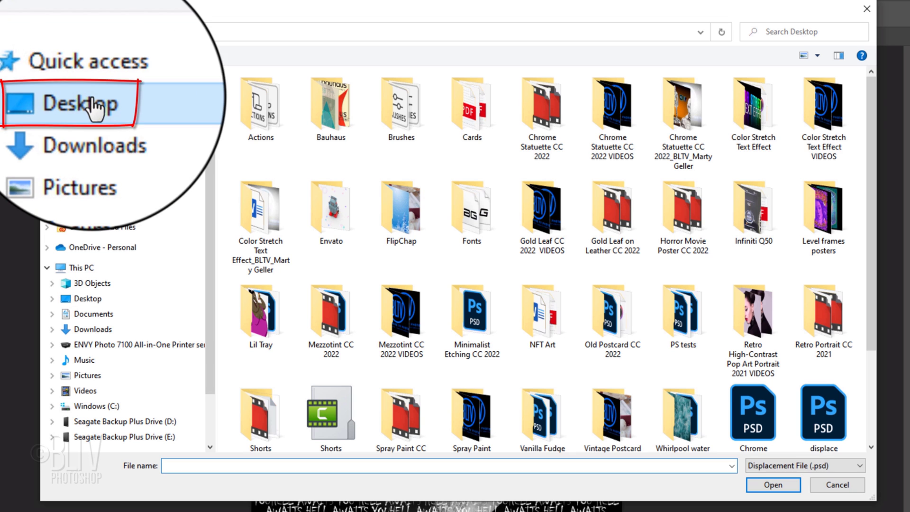
drag(870, 158, 870, 240)
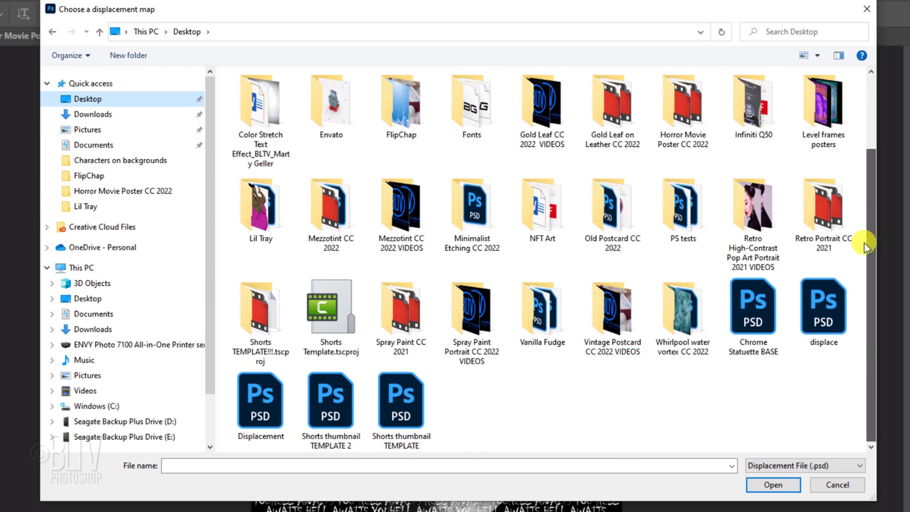
click(262, 407)
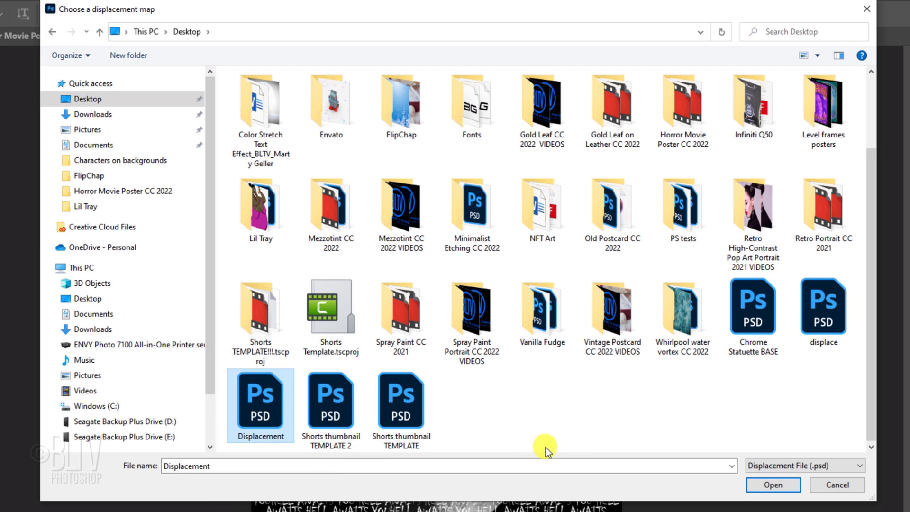
click(770, 484)
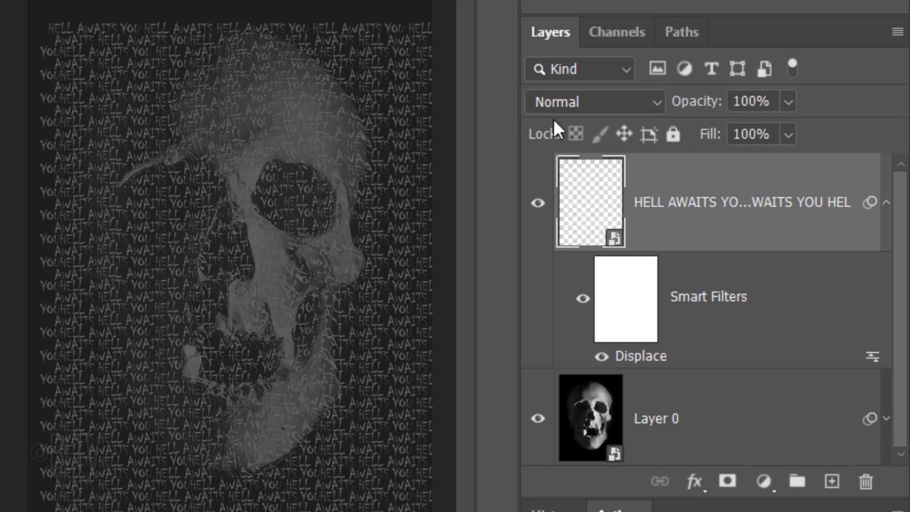
- Set the text layer to Color Dodge blending at 70% opacity
click(555, 97)
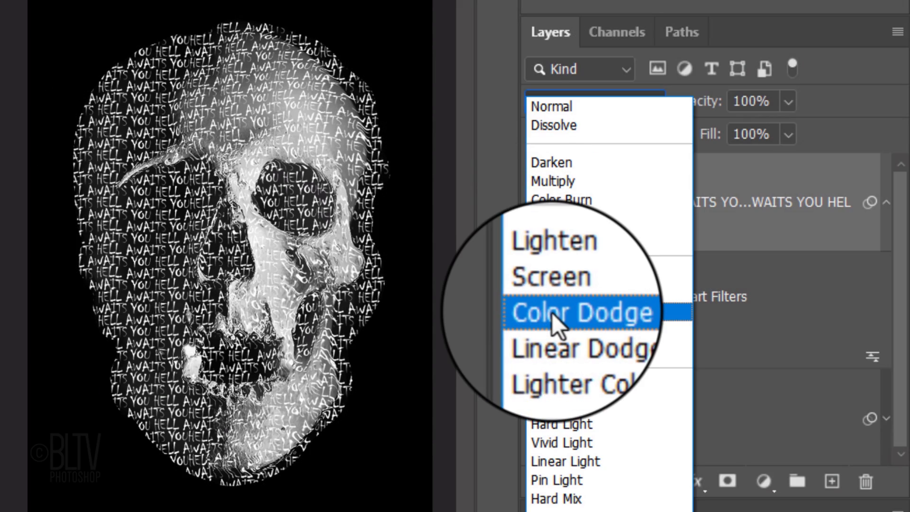
click(553, 313)
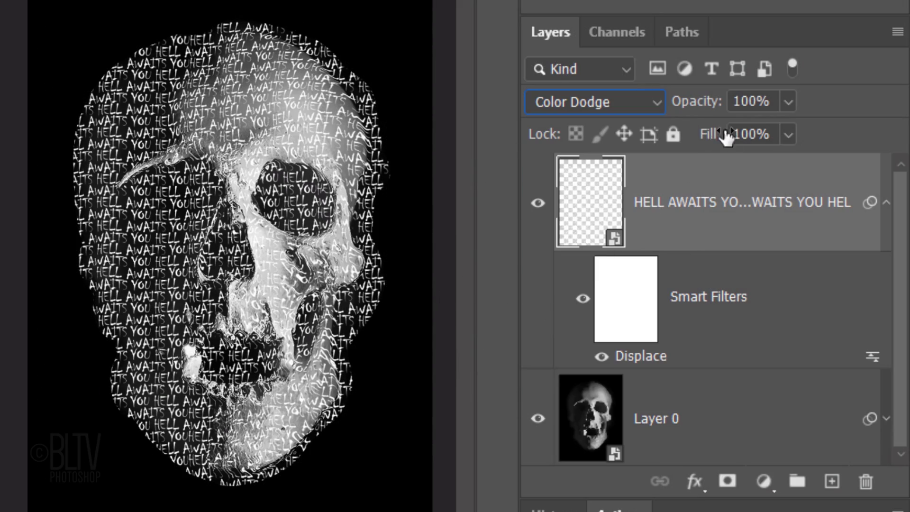
click(774, 102)
text(70)
key(Return)
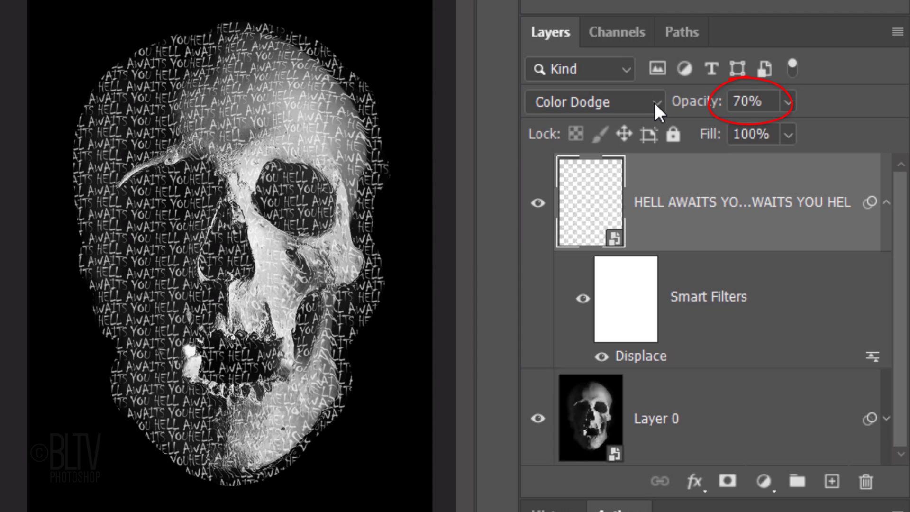
- Duplicate the skull layer Layer 0 and set the copy to Linear Burn
click(712, 423)
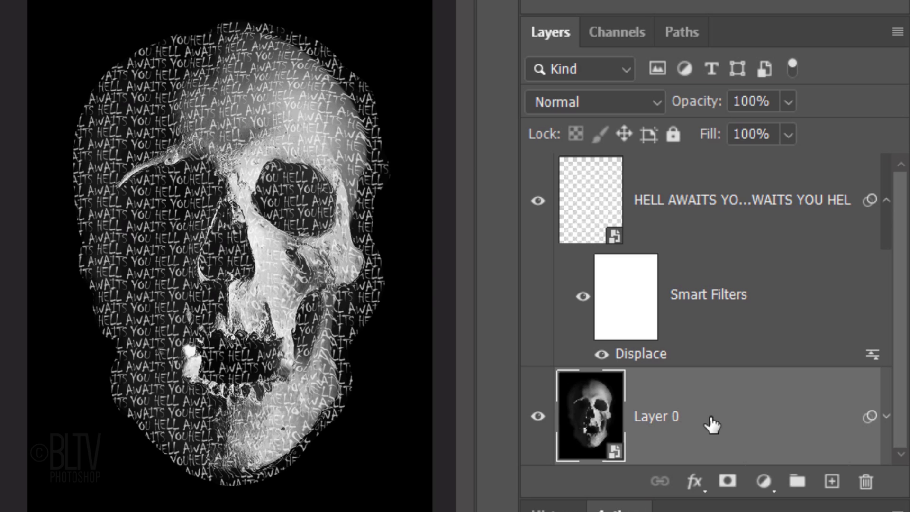
key(ctrl+j)
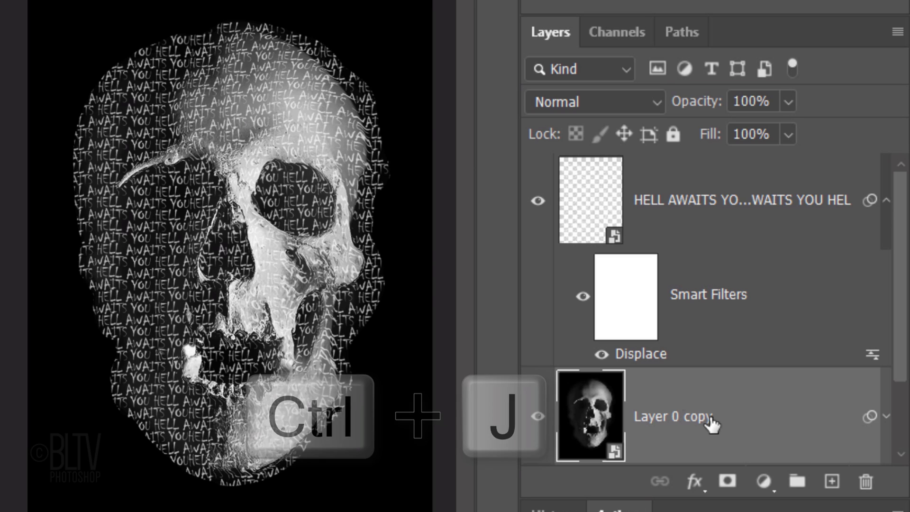
scroll(895, 356, down, 1)
scroll(895, 357, down, 1)
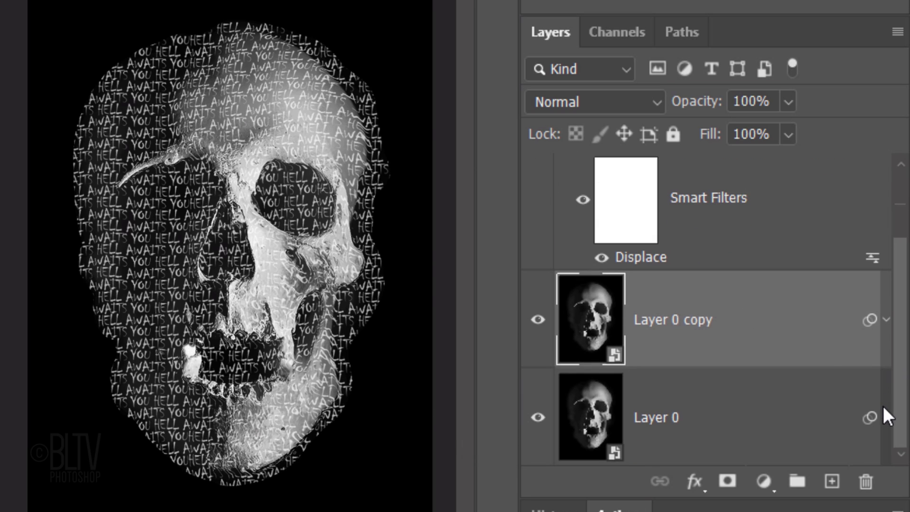
click(564, 102)
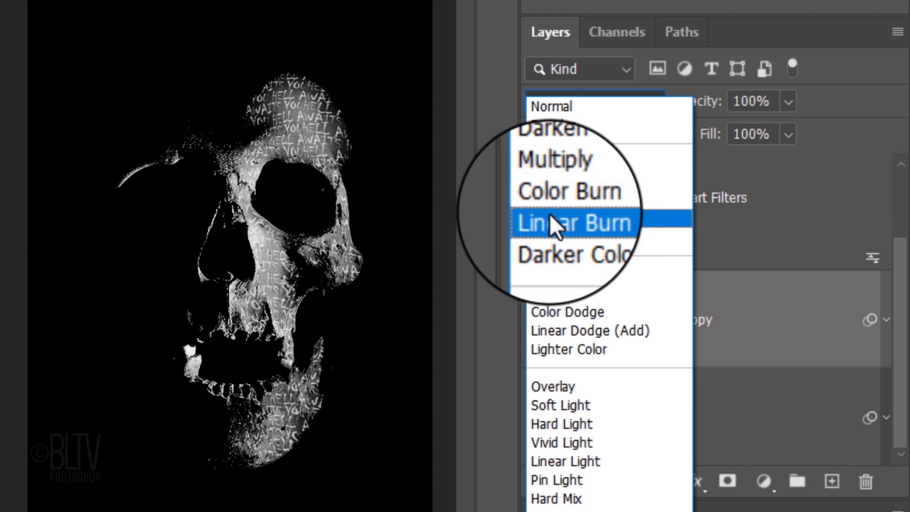
click(554, 227)
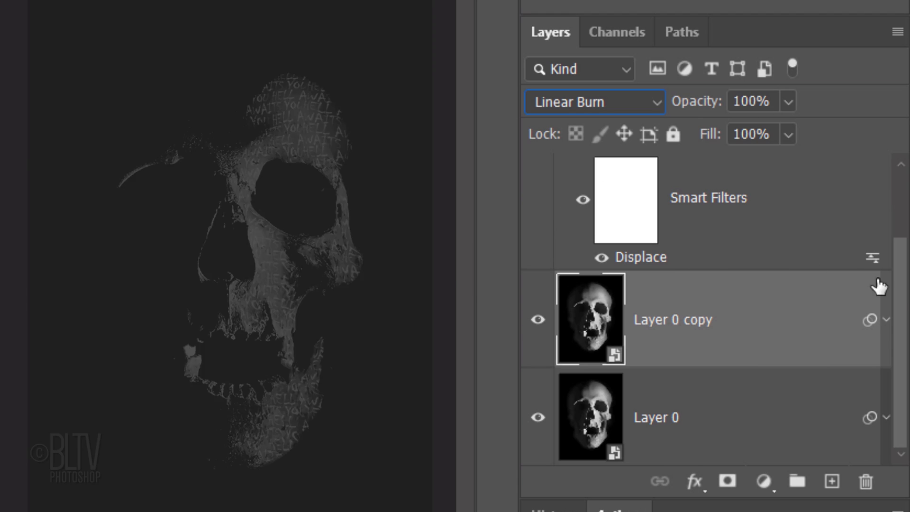
scroll(904, 185, up, 2)
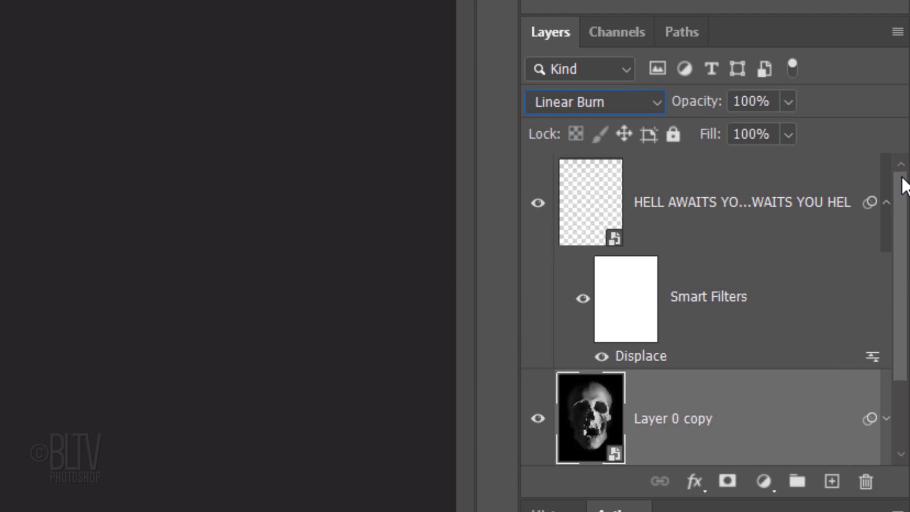
- Rename the HELL AWAITS text layer to 'Text over skull' and collapse its smart filters
click(586, 202)
double_click(716, 202)
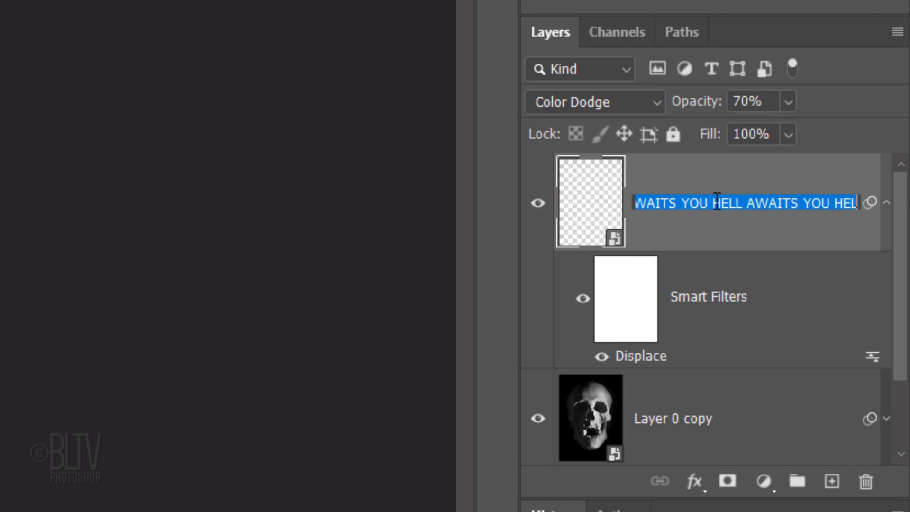
text(Text over skull)
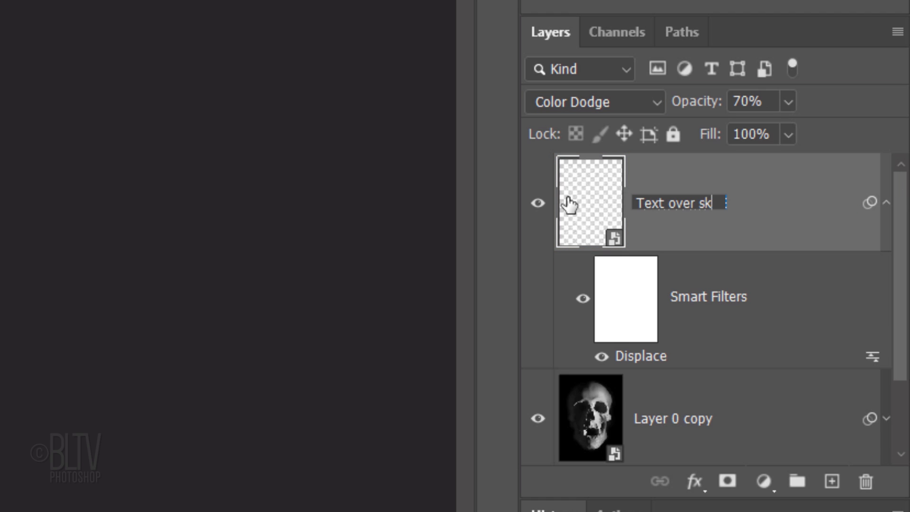
key(Return)
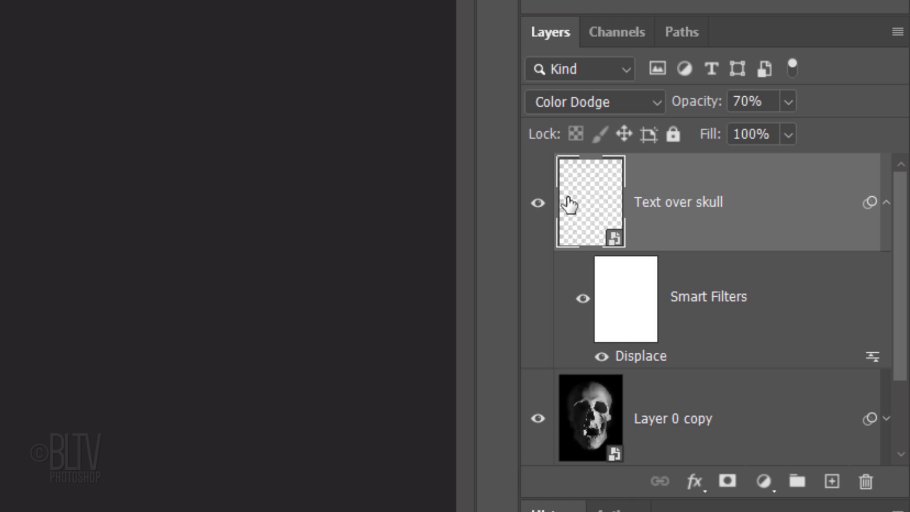
click(886, 203)
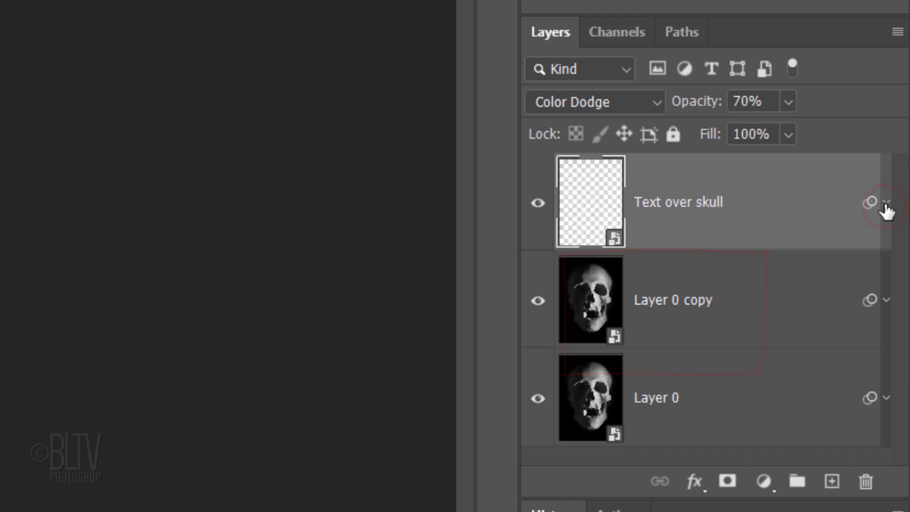
- Add an Emboss, Chisel Hard Bevel & Emboss with 250% depth, size 2, soften 4 to Text over skull
double_click(783, 216)
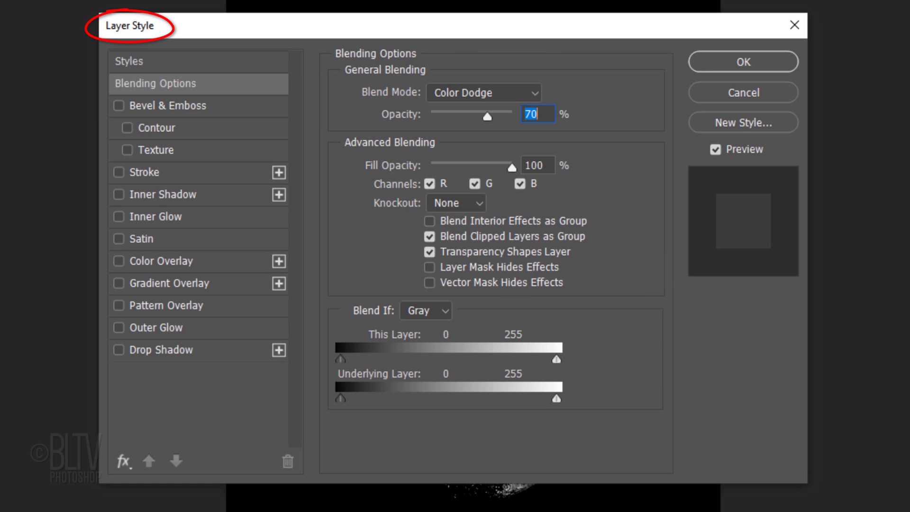
click(173, 106)
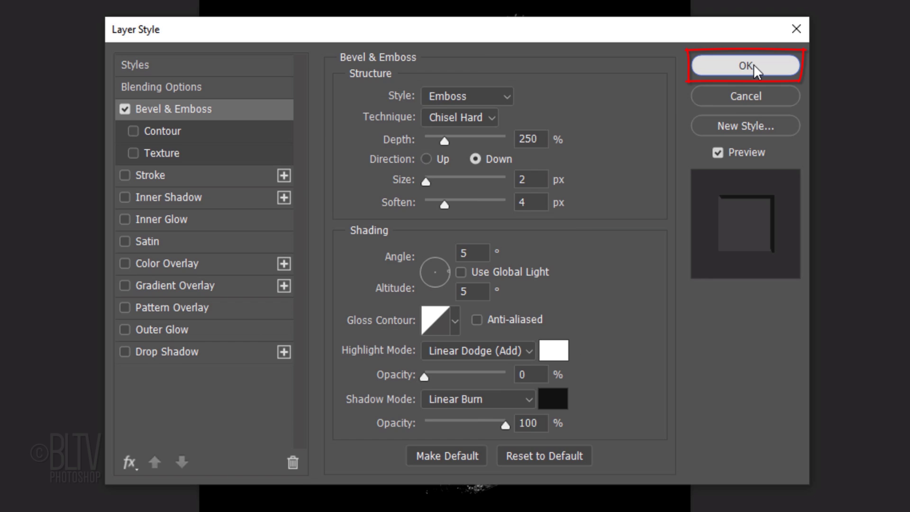
click(753, 64)
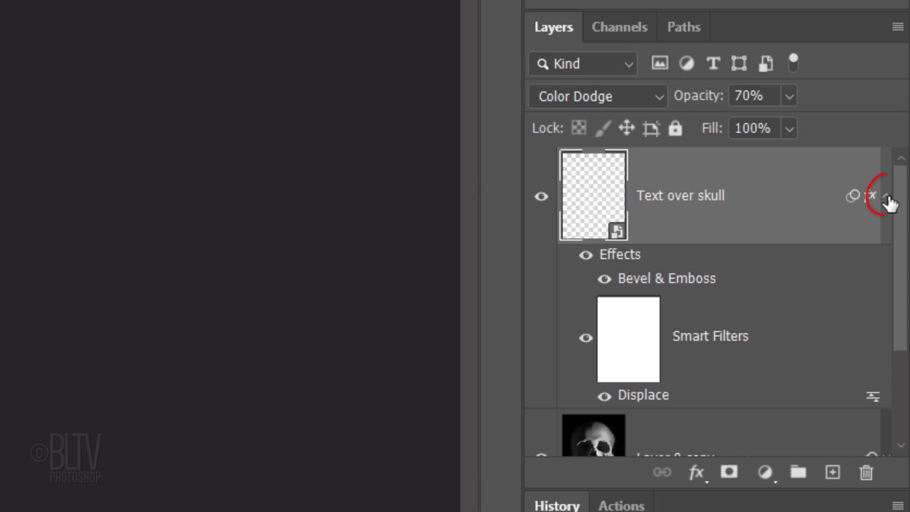
- Add a Hue/Saturation adjustment layer with Colorize on and Saturation 60
click(885, 198)
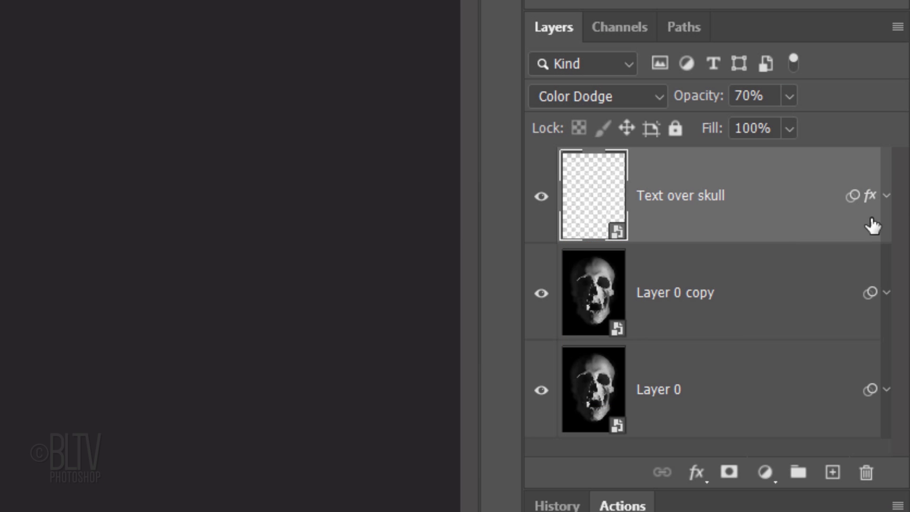
click(766, 473)
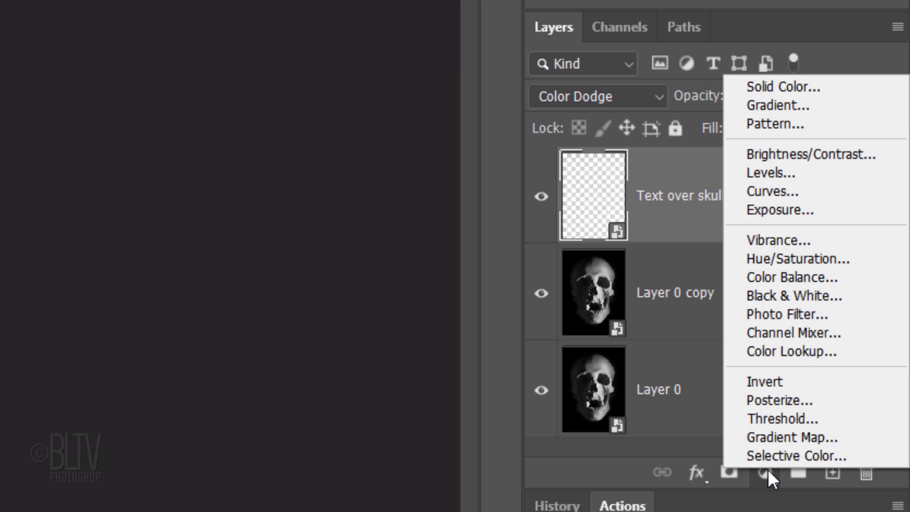
click(784, 261)
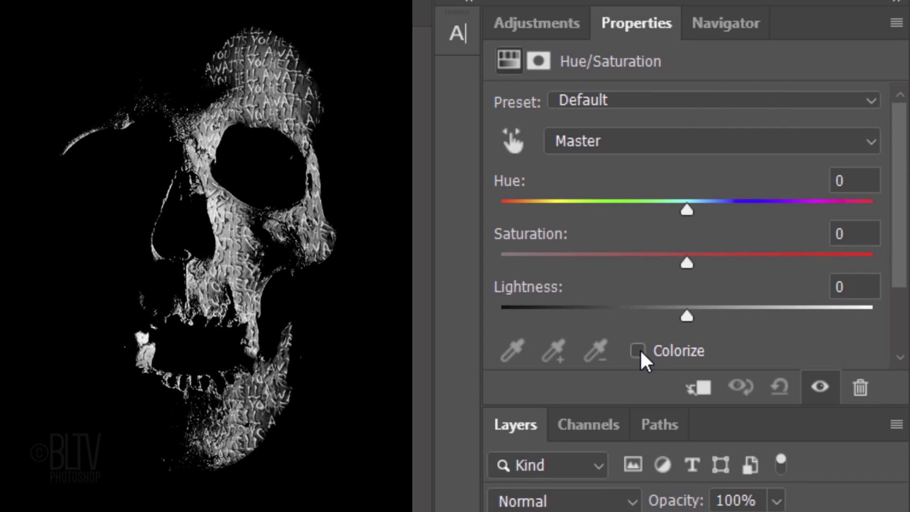
click(638, 351)
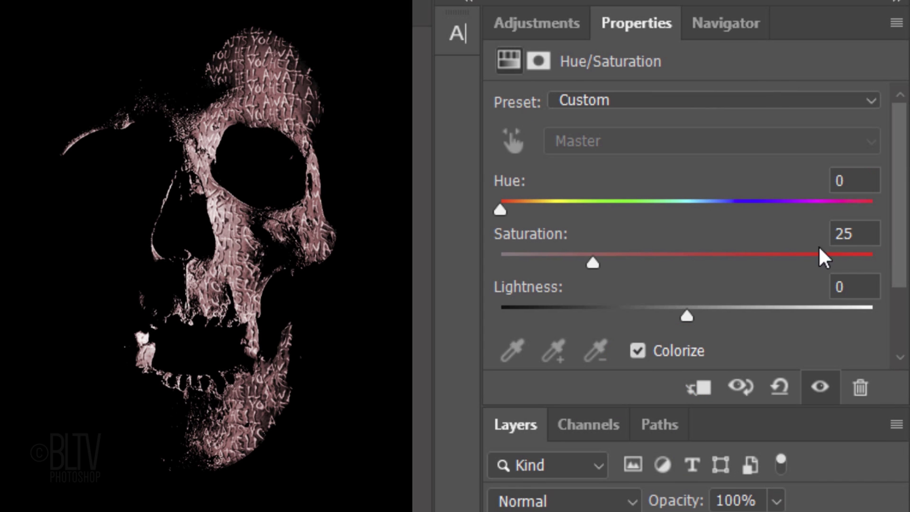
click(864, 233)
double_click(864, 233)
text(60)
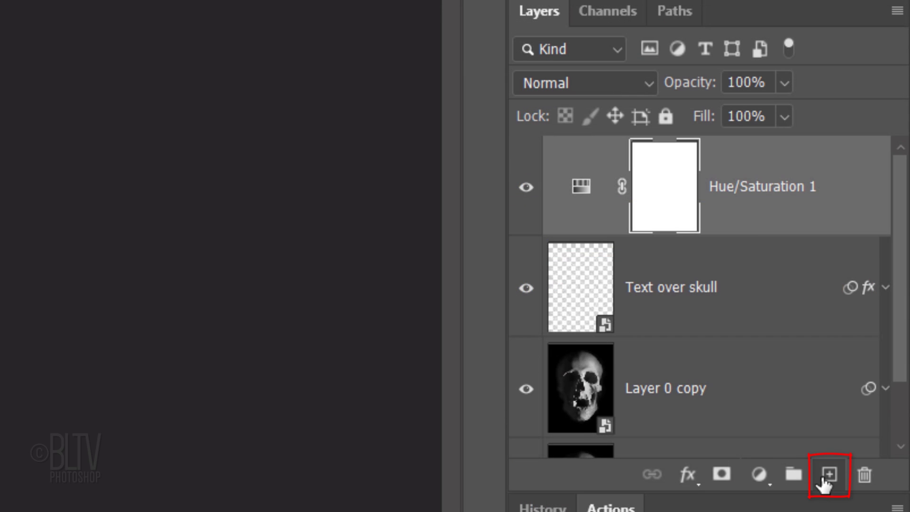
- Add a new layer named Smoke and set the foreground colour to red ff0000
click(829, 474)
double_click(633, 189)
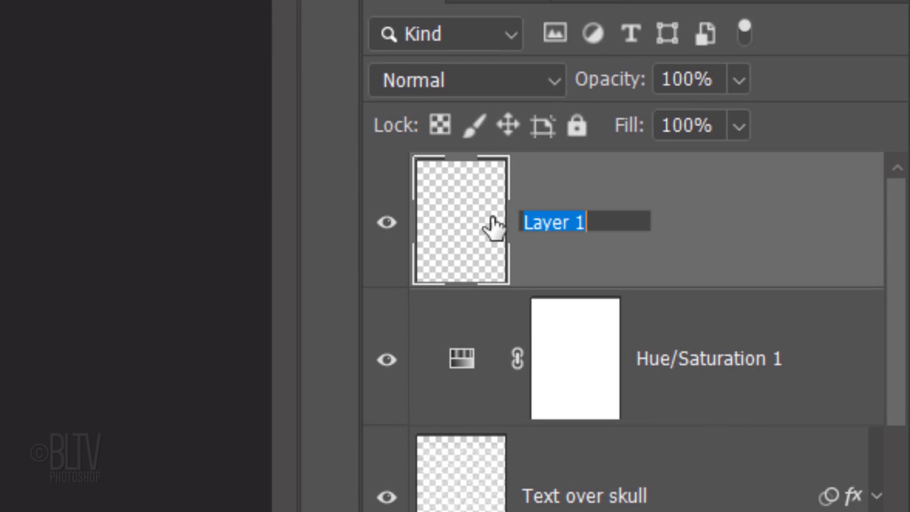
text(Smoke)
key(Return)
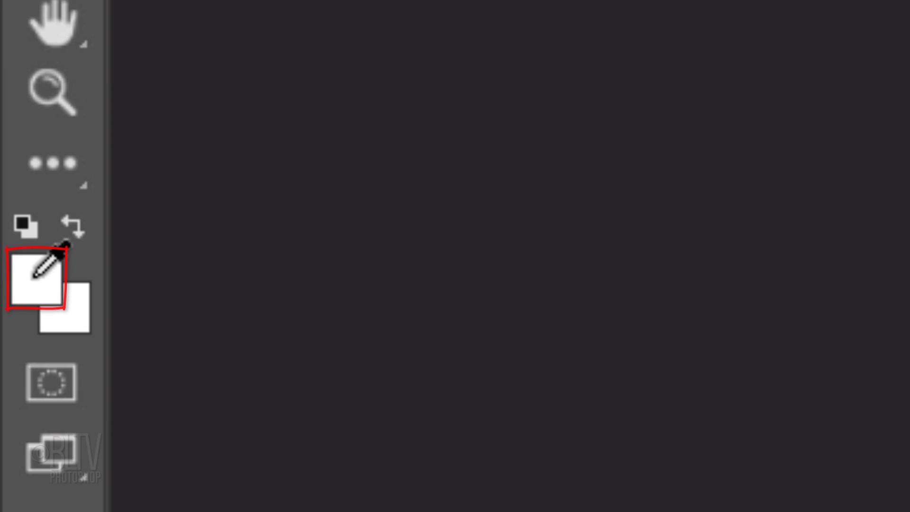
click(35, 275)
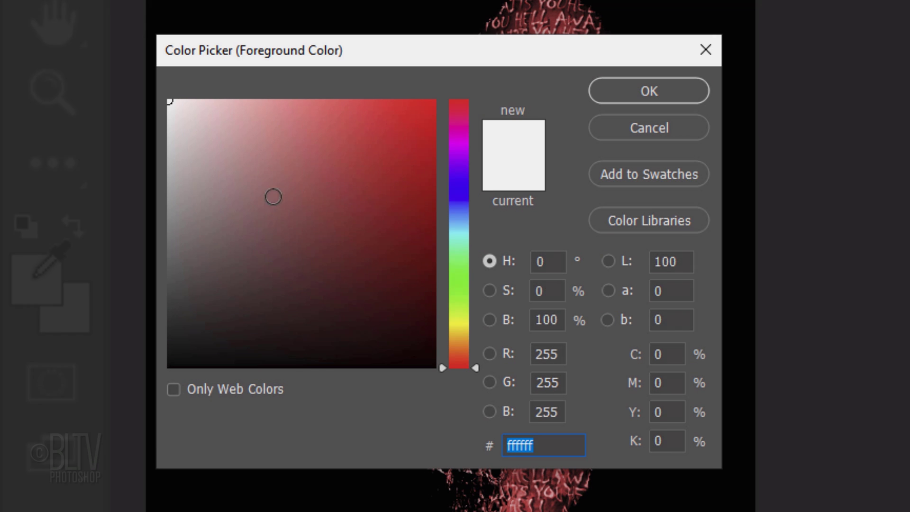
text(ff0000)
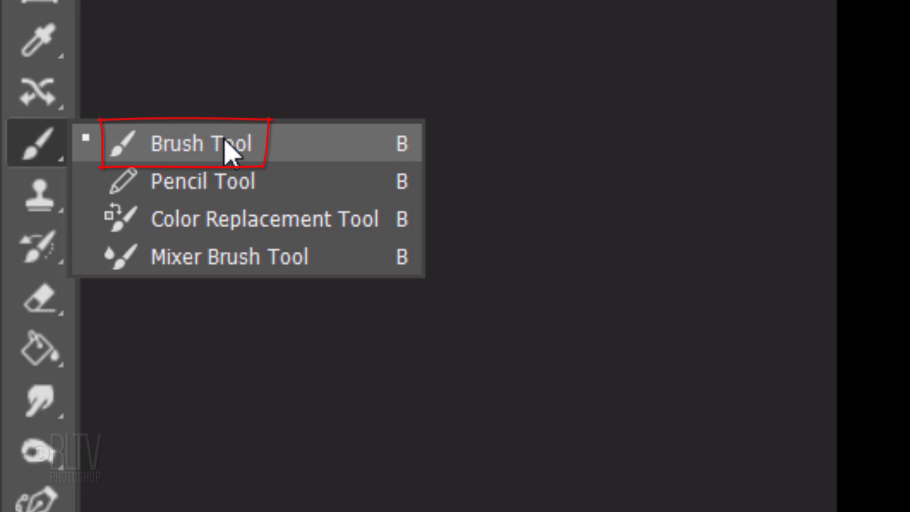
- Load an Explosion brush preset, rotate its tip downward, and enlarge it to 3000 px
click(226, 145)
click(140, 40)
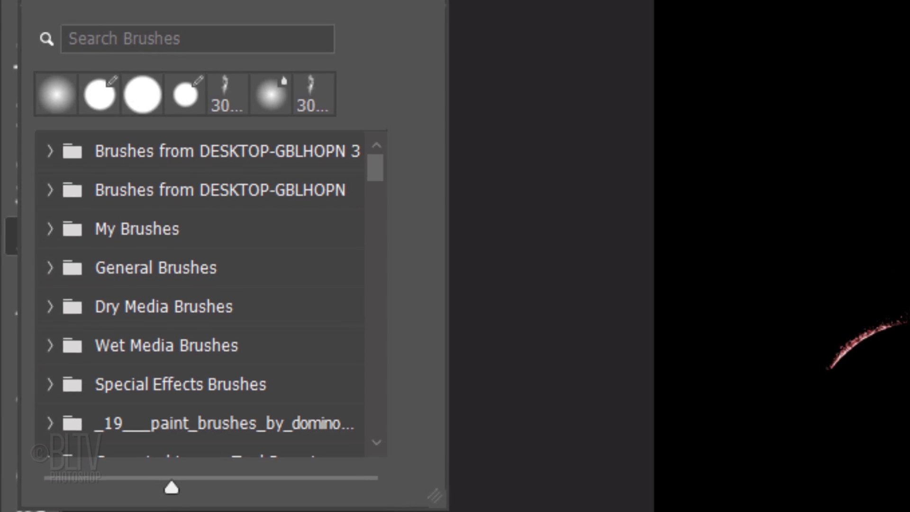
drag(386, 161, 378, 238)
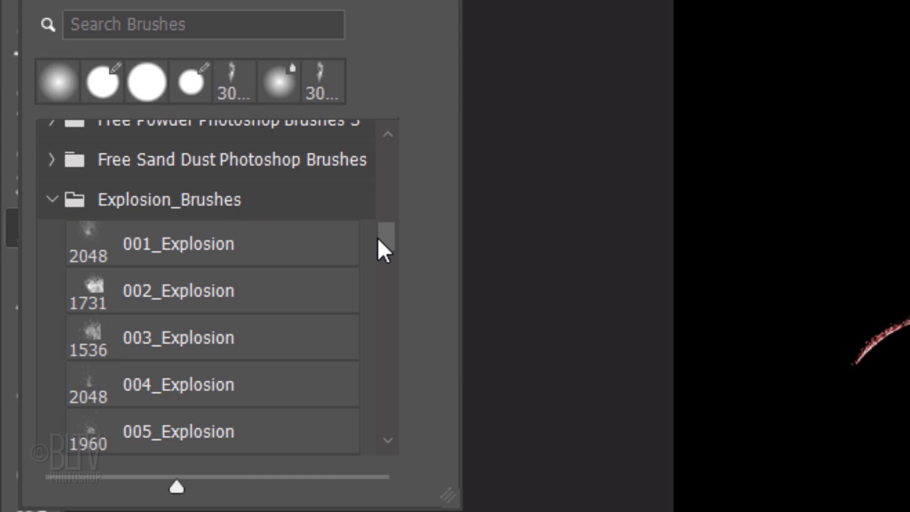
drag(378, 239, 378, 264)
click(190, 362)
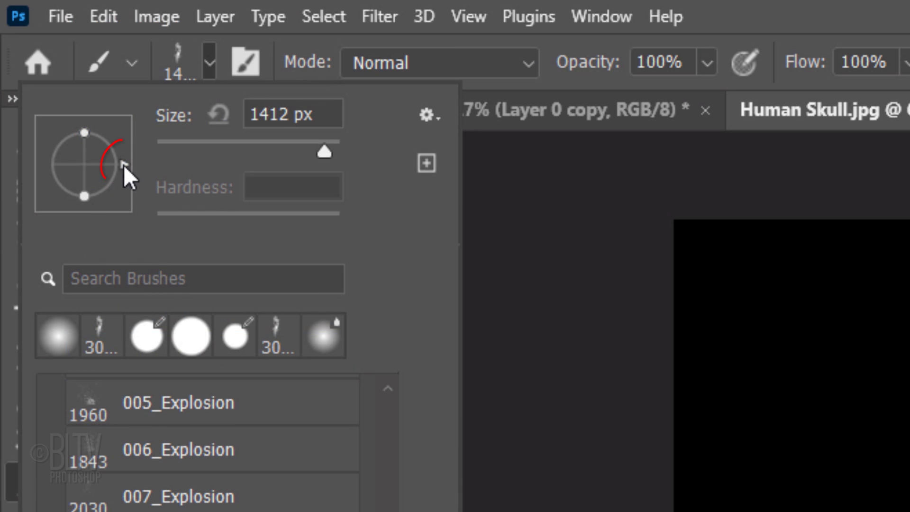
mouse_move(125, 169)
mouse_down()
mouse_move(87, 205)
mouse_move(114, 206)
mouse_move(87, 213)
mouse_up()
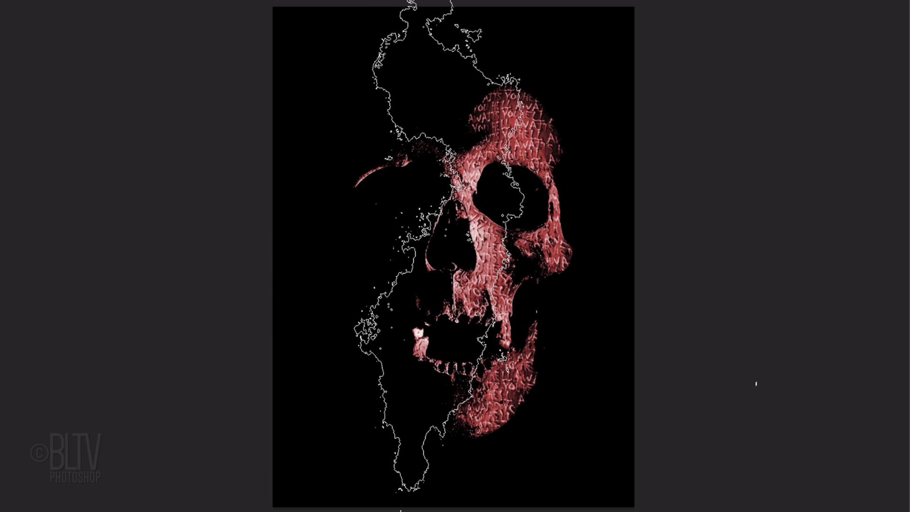
key(Left)
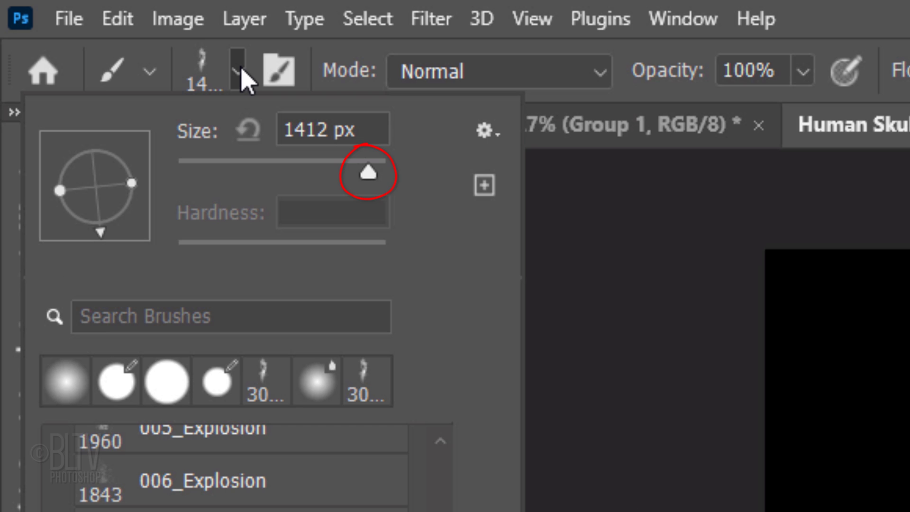
click(333, 129)
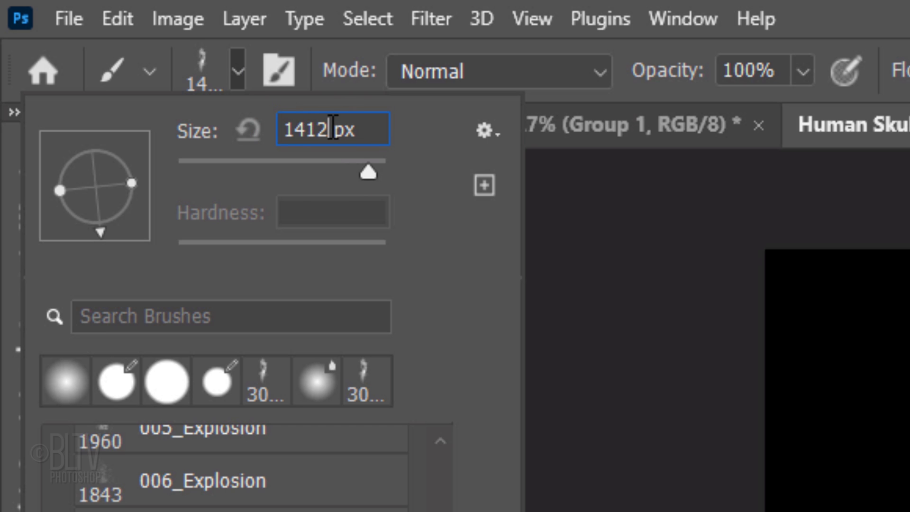
click(248, 129)
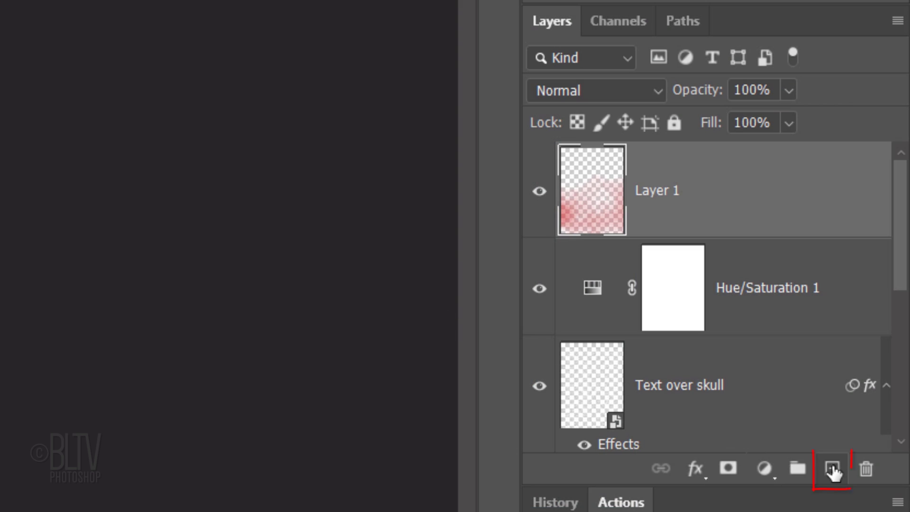
- Add a new layer and set the Horizontal Type Tool to Another Danger Regular at 56 pt
click(833, 470)
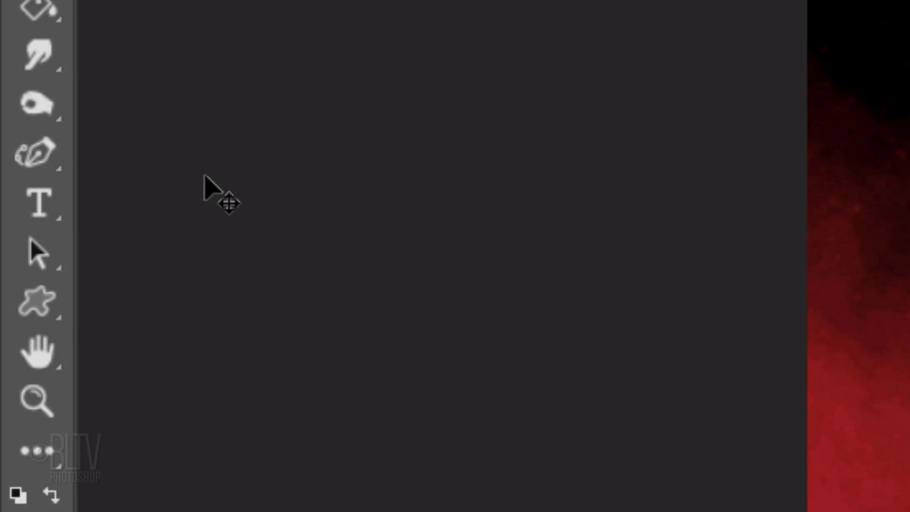
drag(38, 201, 210, 205)
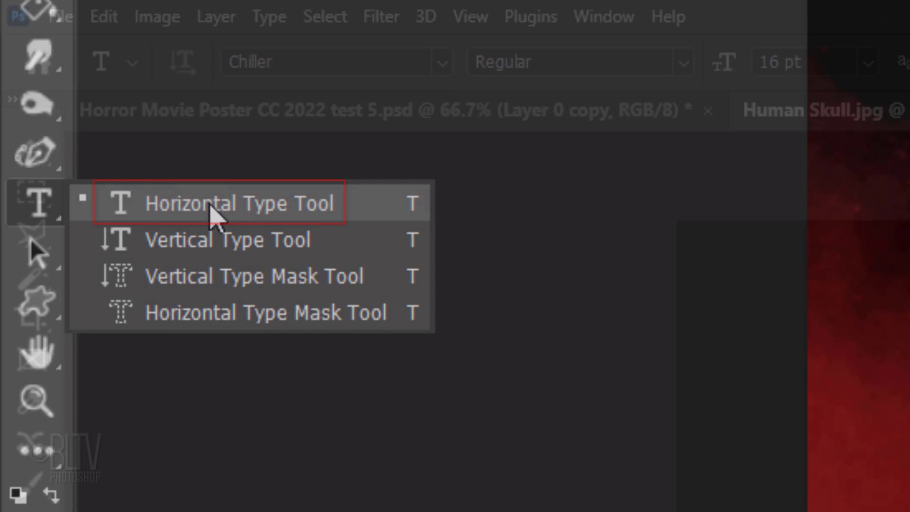
click(210, 206)
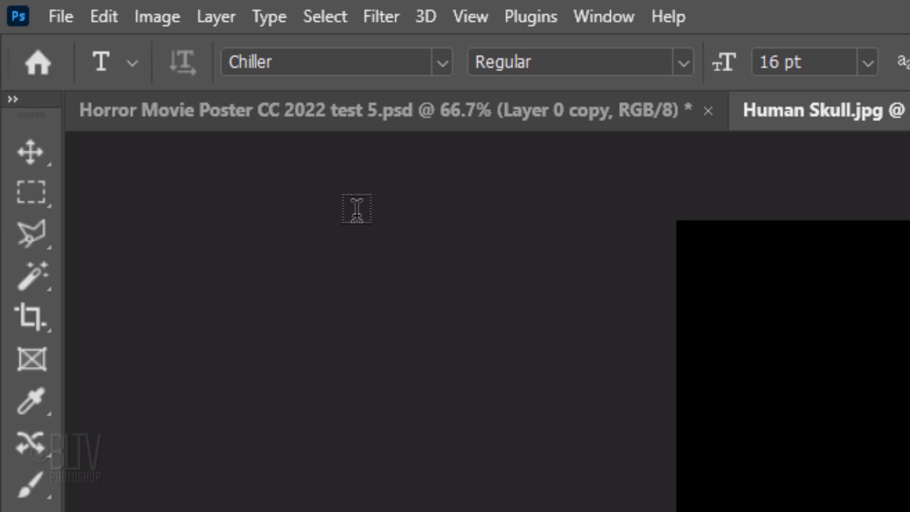
click(325, 61)
text(another)
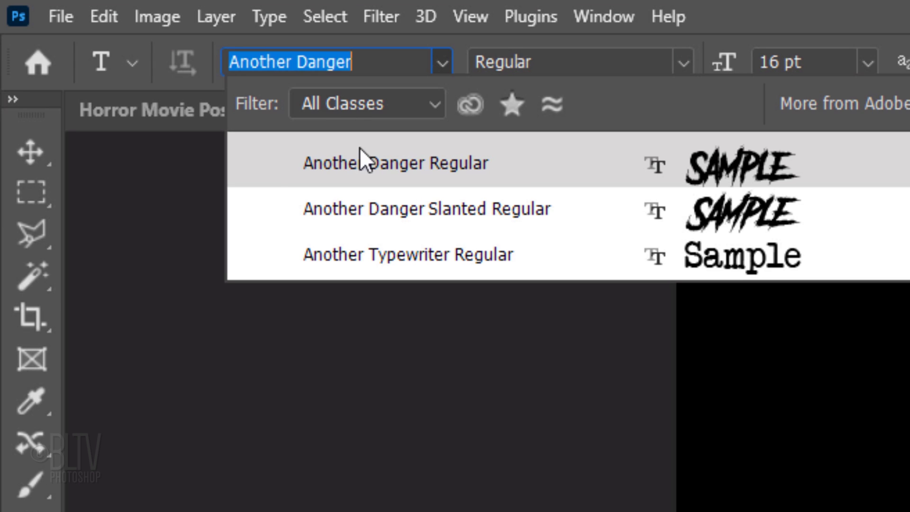
click(371, 164)
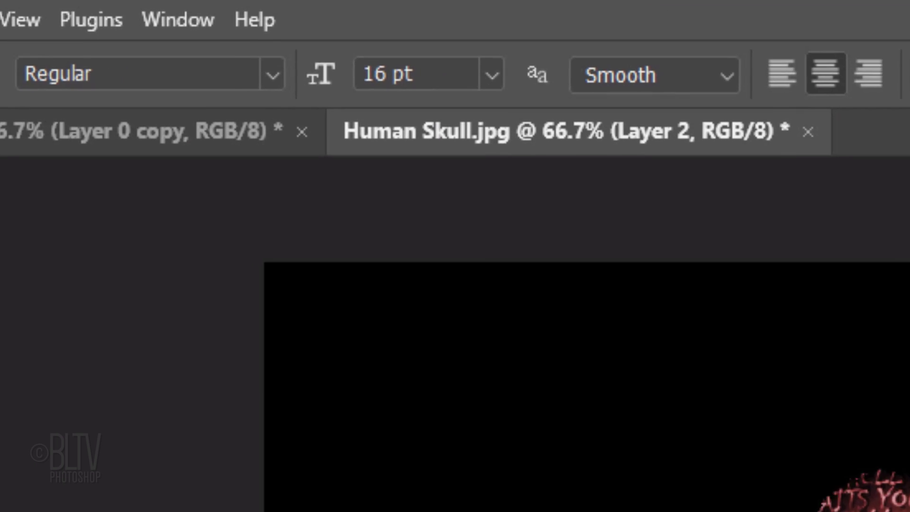
double_click(377, 74)
text(56)
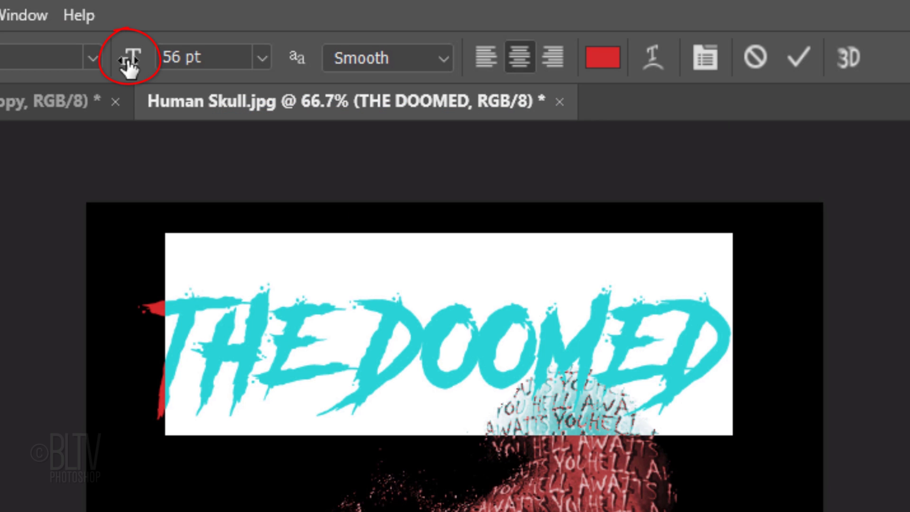
- Enlarge THE DOOMED to 63 pt and move it across the top of the poster
drag(129, 62, 139, 76)
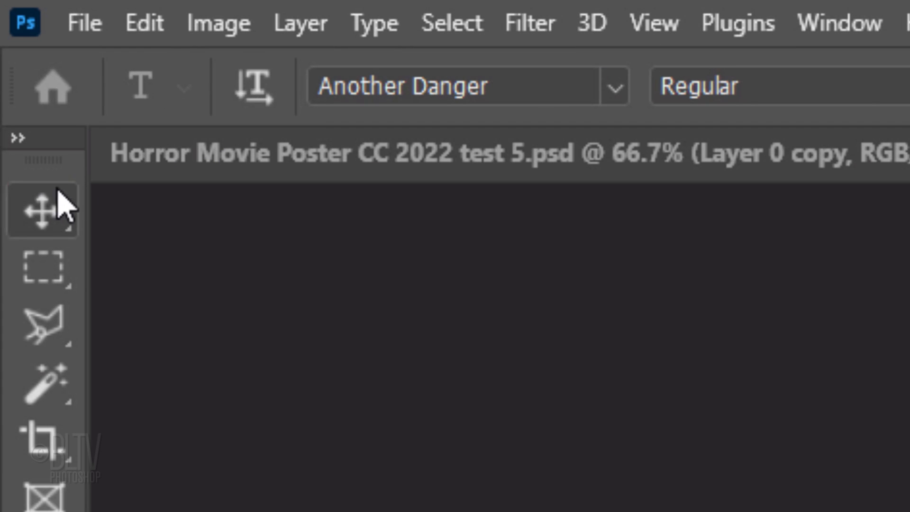
click(42, 208)
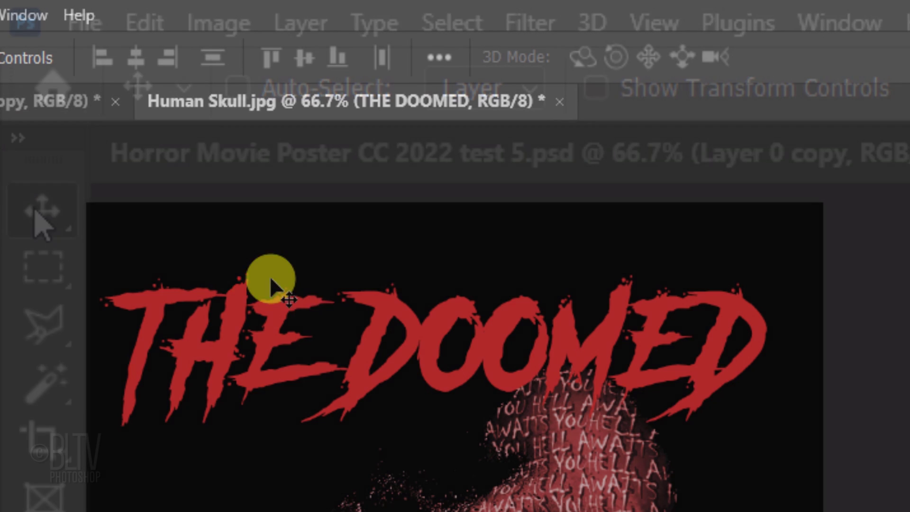
drag(269, 276, 342, 275)
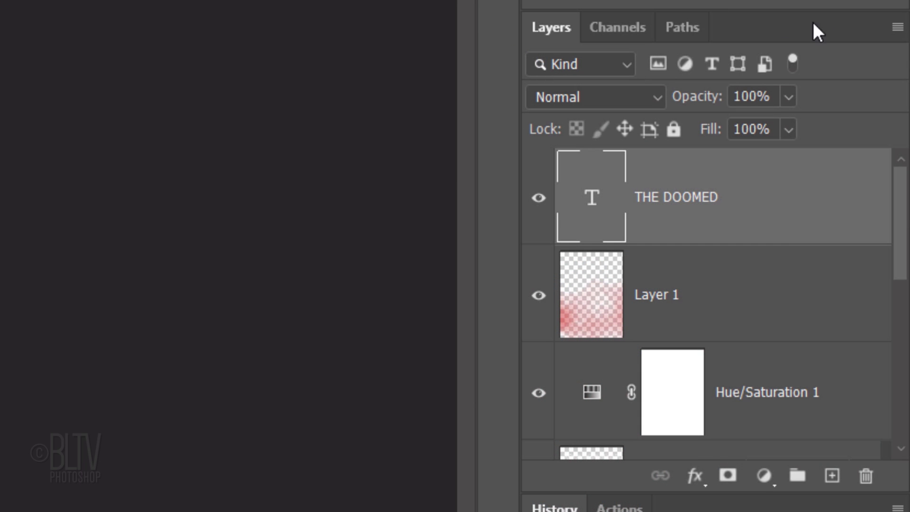
- Convert THE DOOMED into a smart object ready for the Liquify filter
click(898, 30)
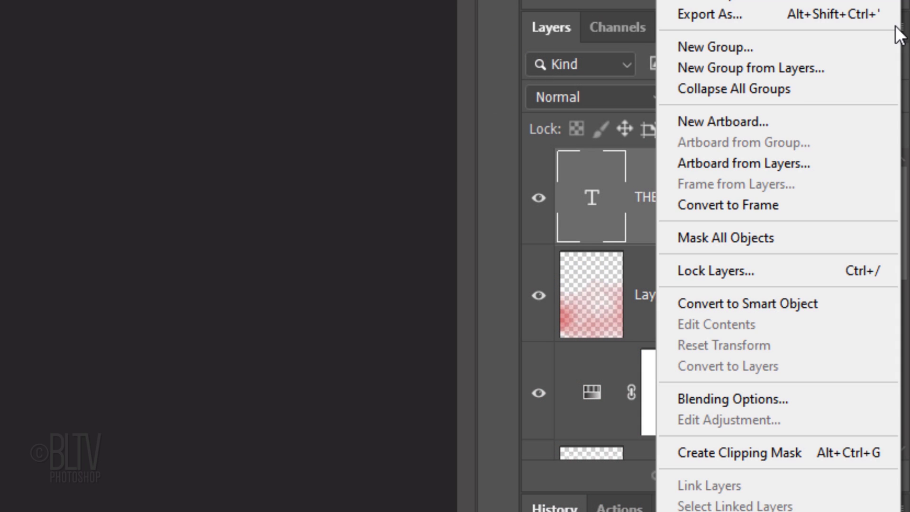
click(732, 302)
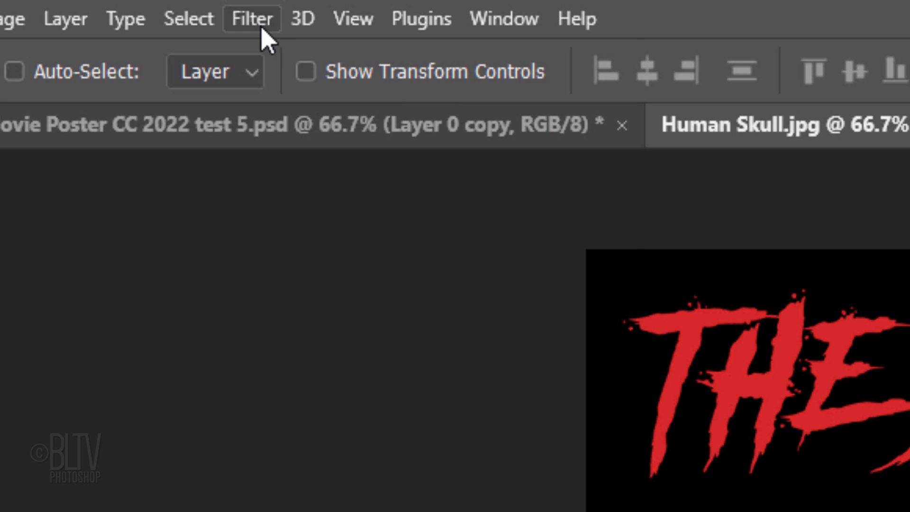
click(252, 22)
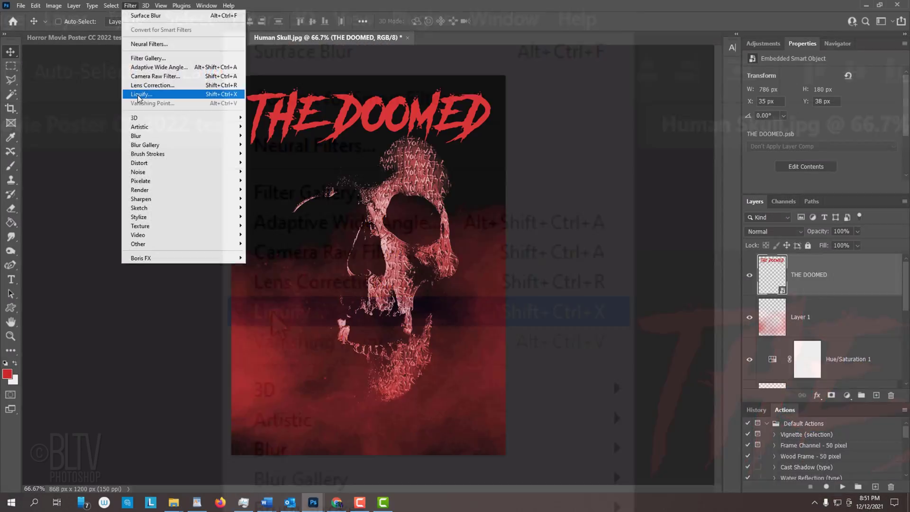
click(274, 313)
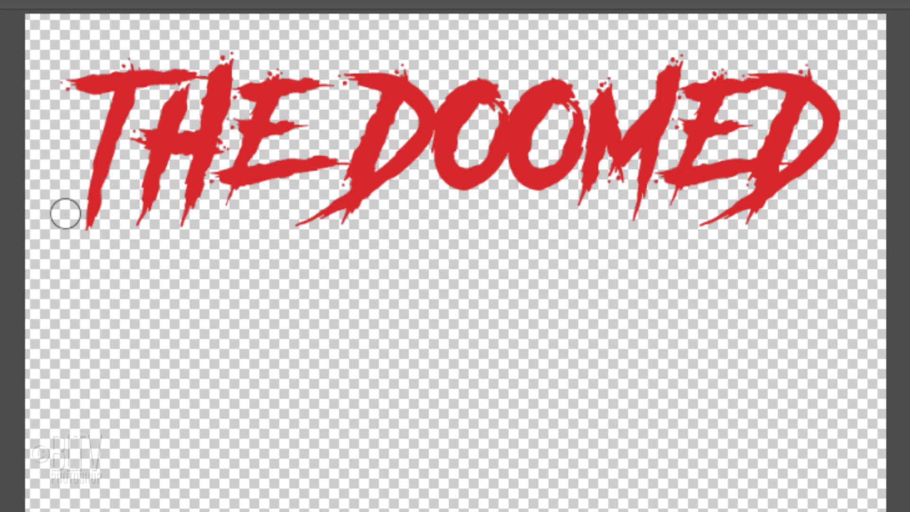
- Smudge the title's letters into long downward drips and upward spikes, then apply Liquify
drag(89, 212, 78, 261)
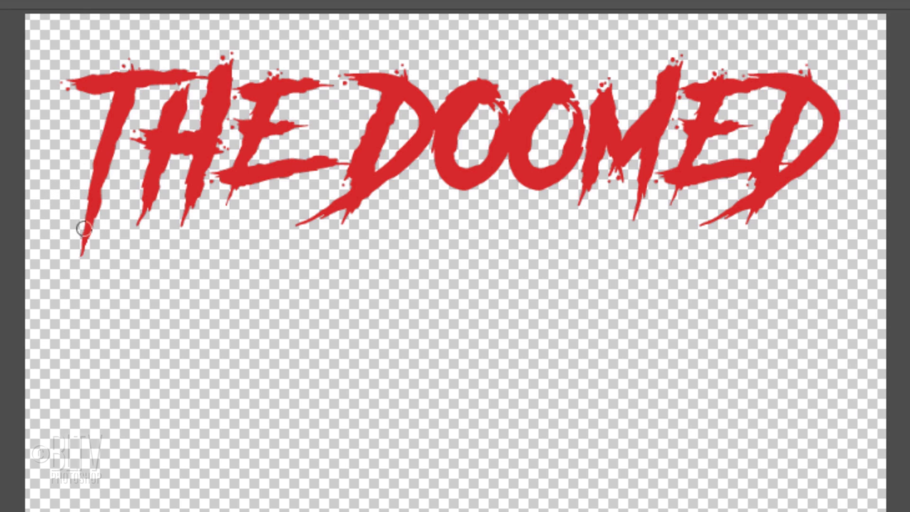
drag(144, 201, 133, 256)
drag(89, 214, 77, 275)
drag(231, 190, 224, 217)
drag(232, 64, 238, 26)
drag(271, 73, 280, 57)
drag(318, 223, 268, 234)
drag(361, 78, 332, 77)
drag(403, 76, 406, 58)
drag(584, 189, 574, 219)
drag(640, 199, 628, 252)
drag(675, 192, 667, 221)
drag(721, 226, 683, 236)
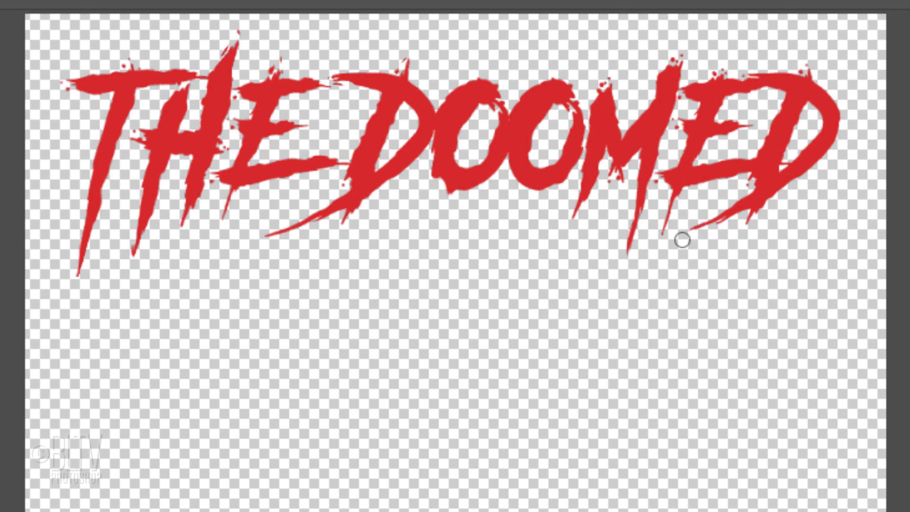
drag(809, 74, 813, 50)
drag(678, 84, 687, 34)
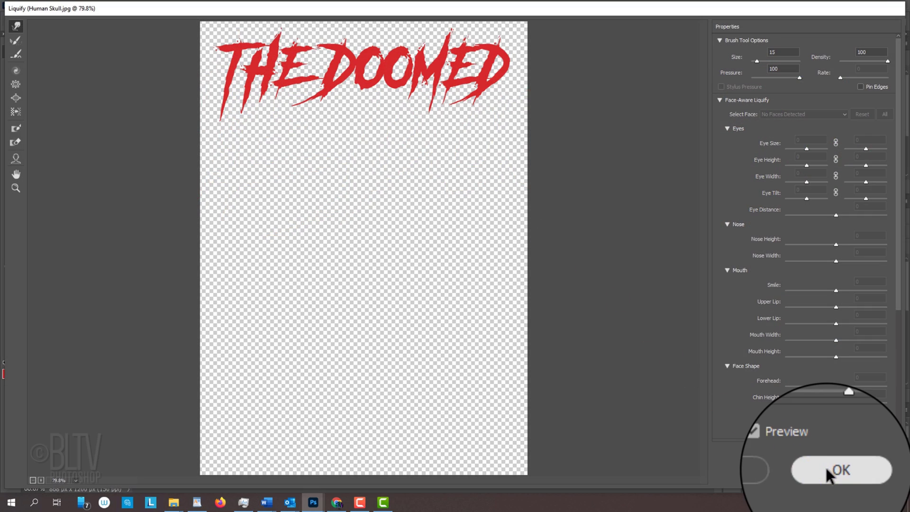
click(827, 471)
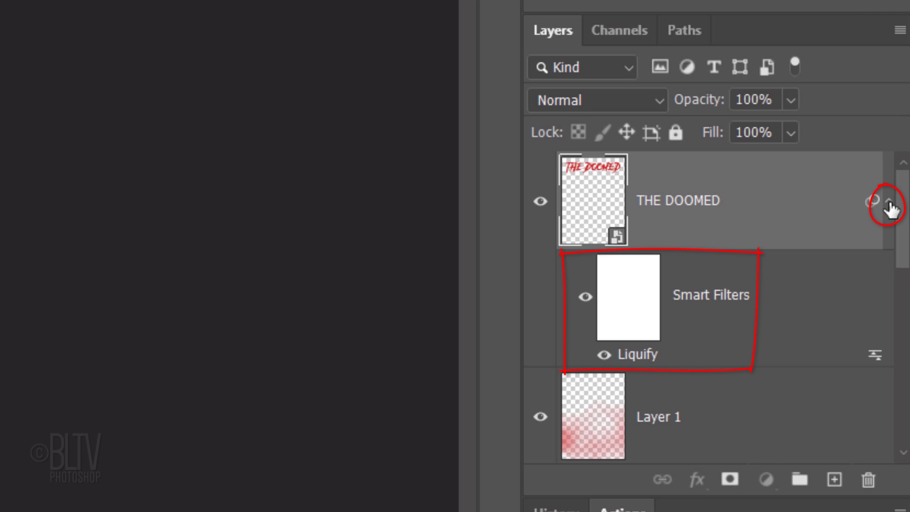
- Duplicate THE DOOMED layer with Ctrl+J and select the original beneath it
click(890, 201)
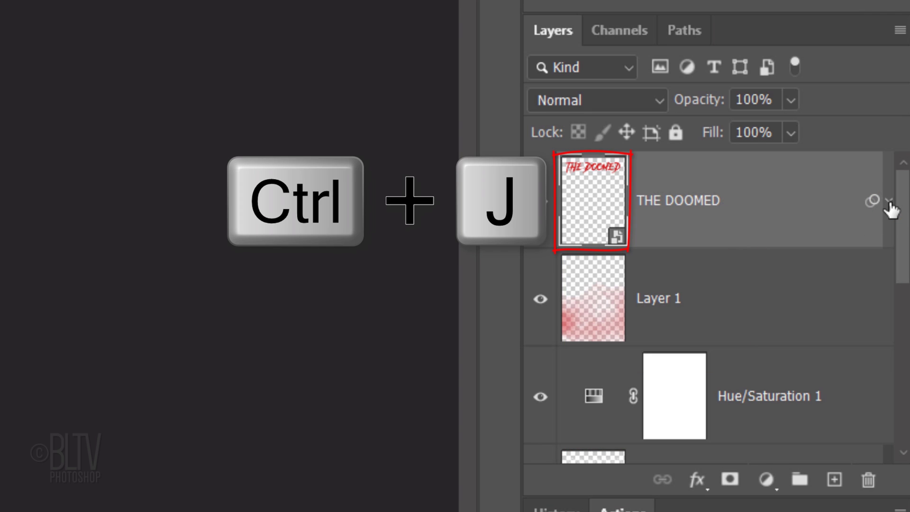
key(ctrl+j)
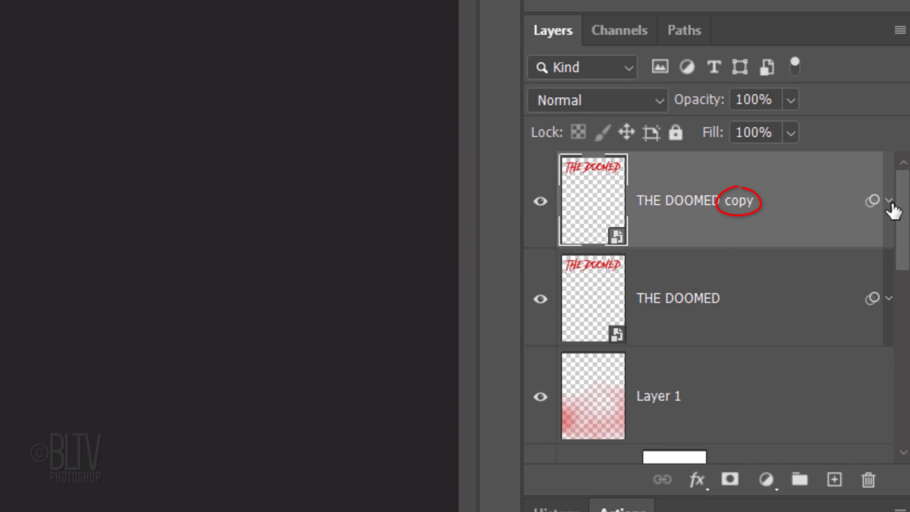
click(772, 311)
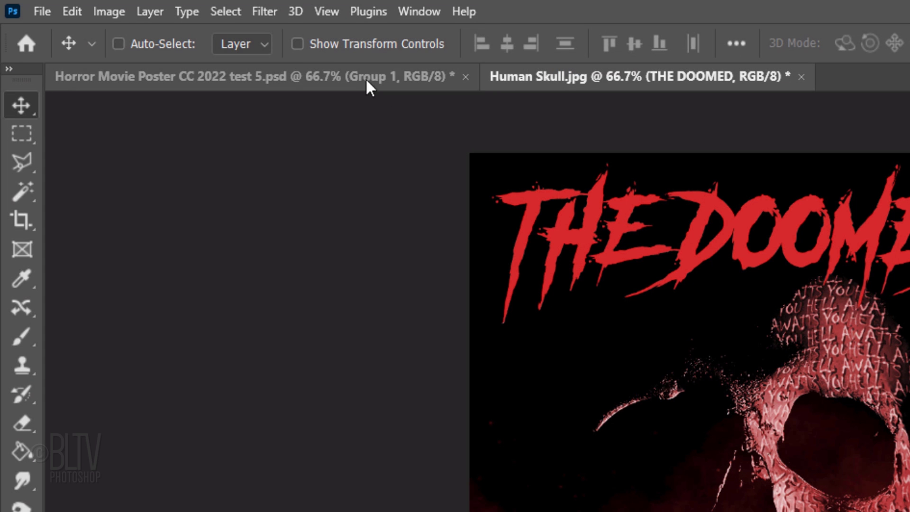
- Give the original a 100 Zoom Radial Blur centred near the top, at 80% opacity
click(264, 10)
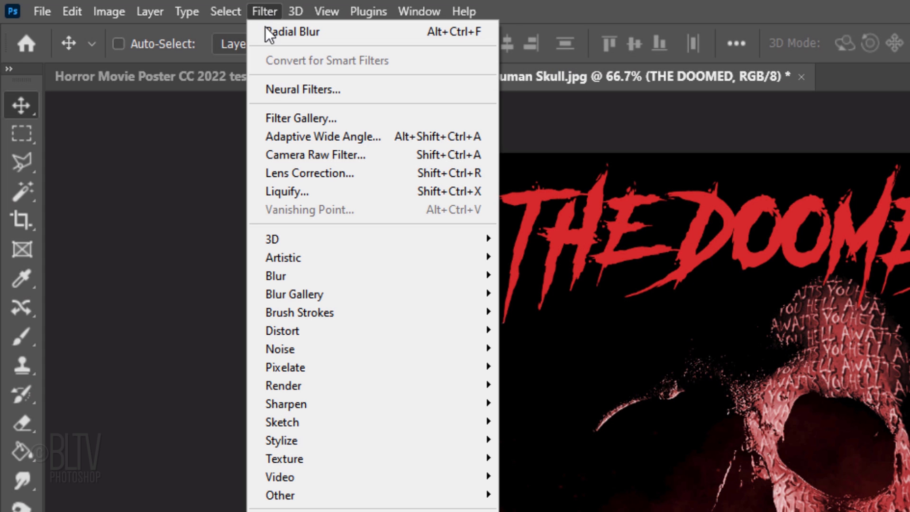
mouse_move(274, 280)
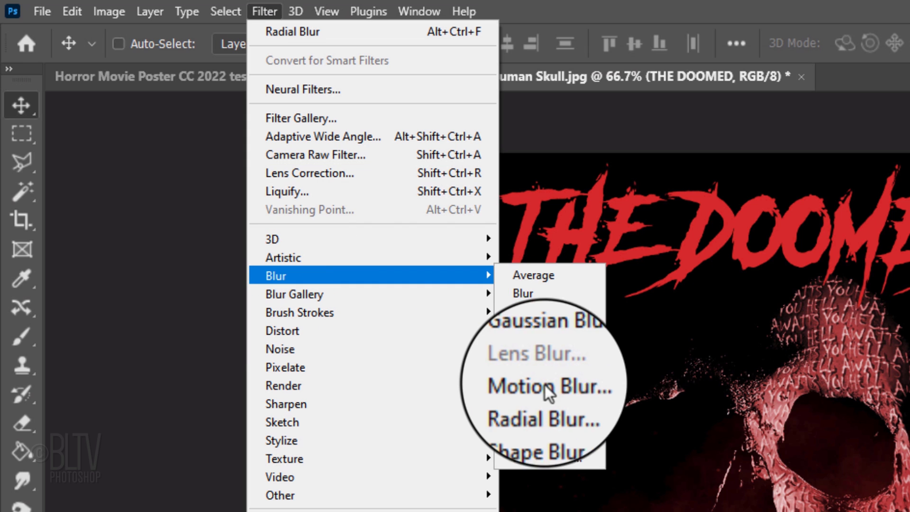
click(539, 403)
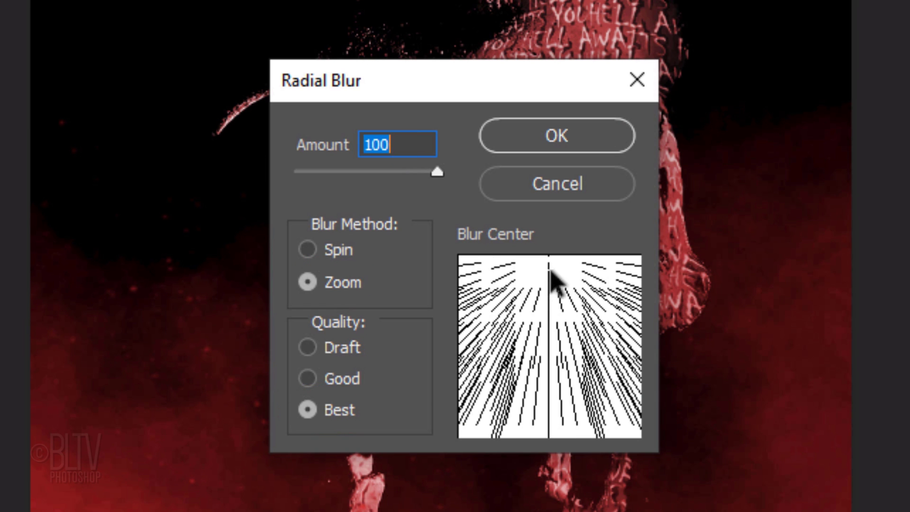
mouse_move(550, 271)
mouse_down()
mouse_move(589, 316)
mouse_move(560, 362)
mouse_move(550, 258)
mouse_up()
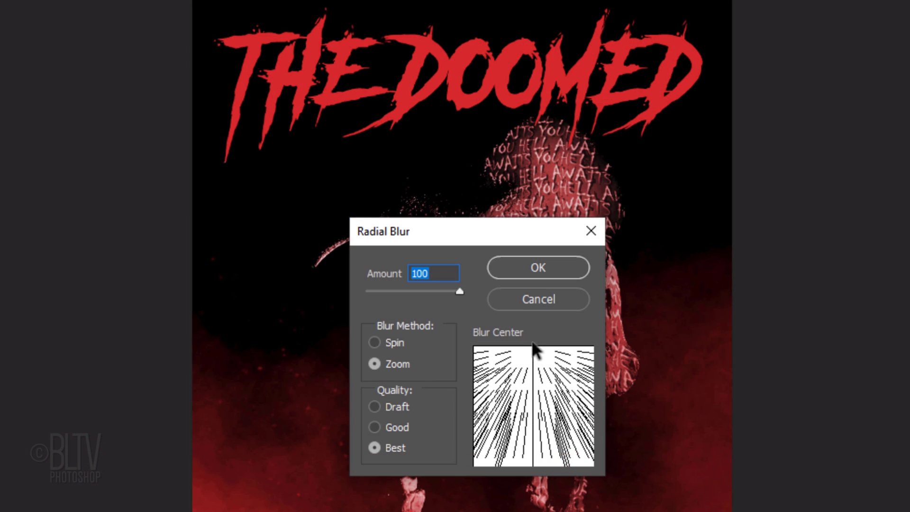
click(537, 266)
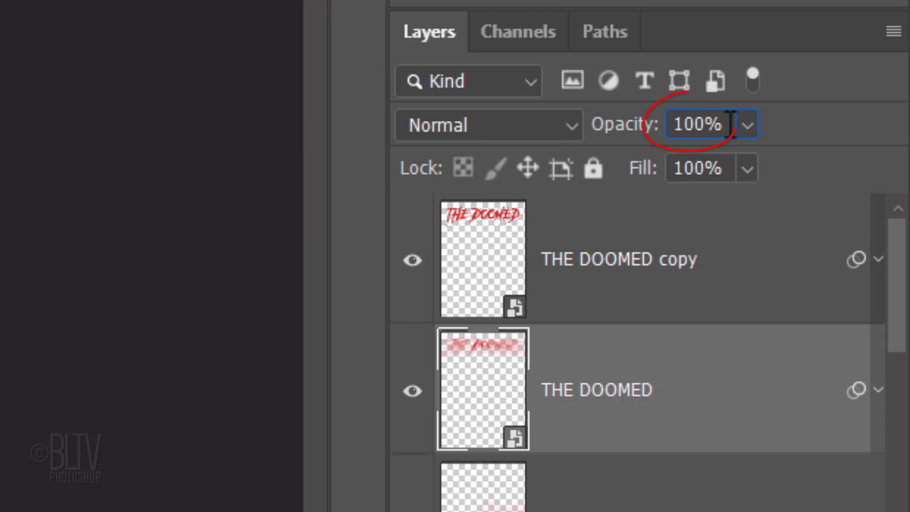
drag(730, 125, 706, 124)
text(80)
key(Return)
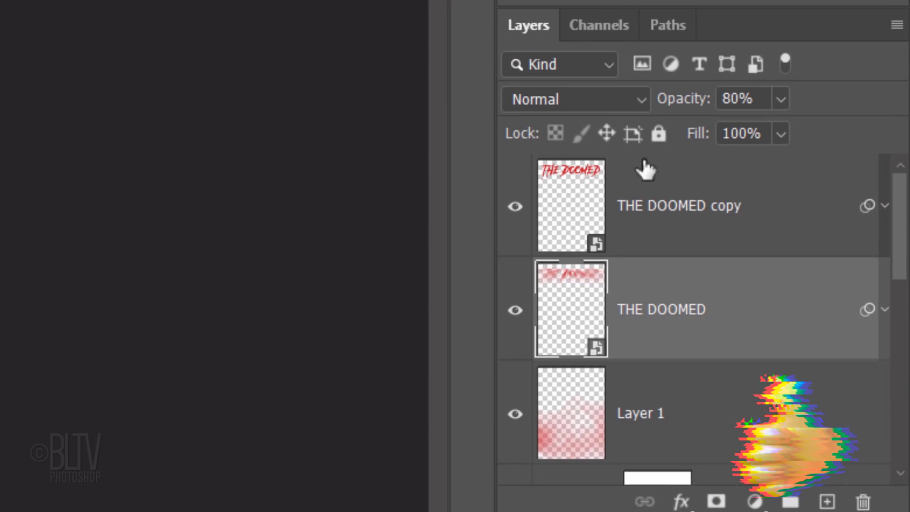
- Group THE DOOMED and THE DOOMED copy with Ctrl+G and name the group Top text
shift+click(658, 231)
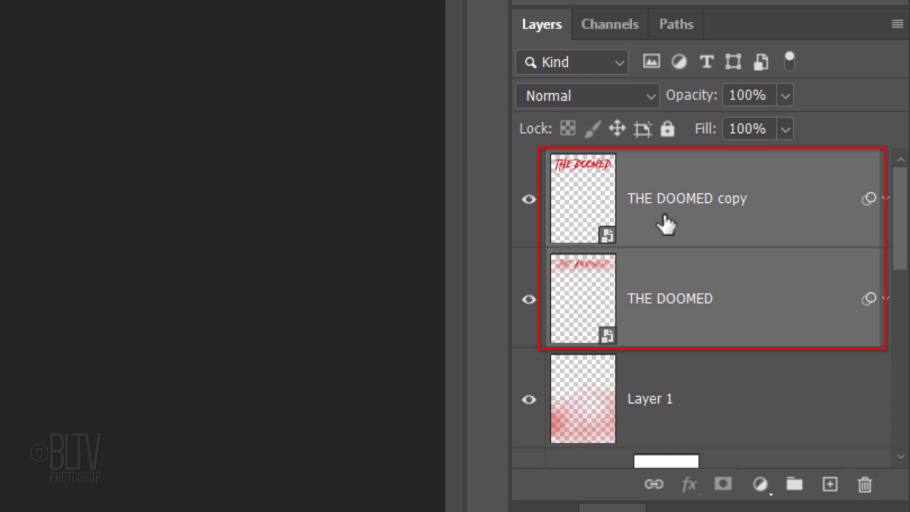
key(ctrl+g)
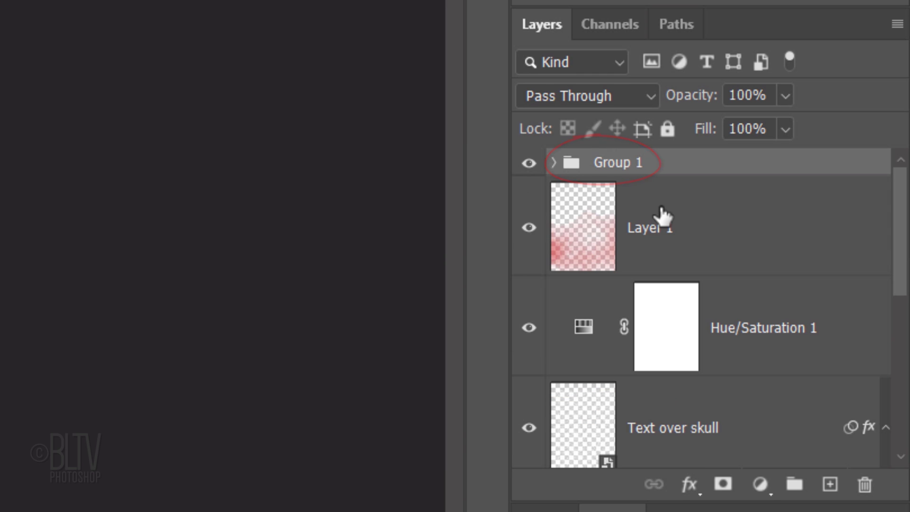
double_click(626, 163)
text(Top text)
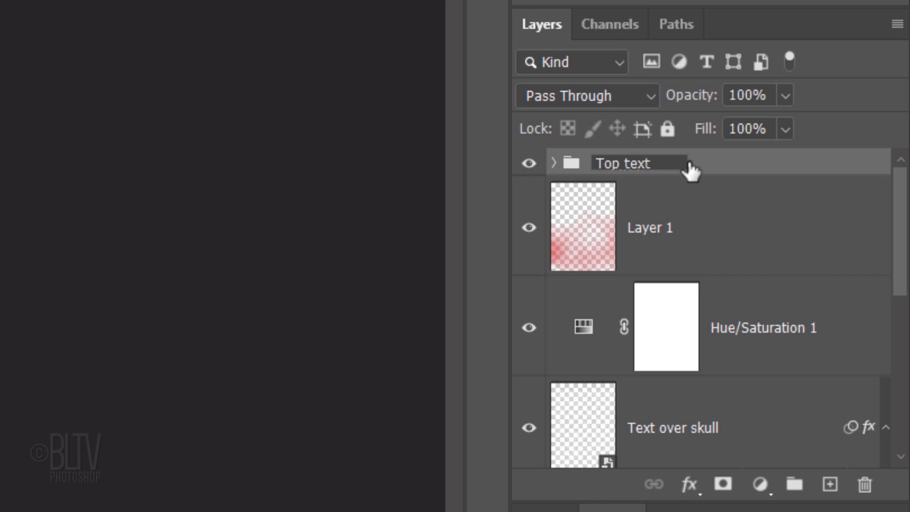
key(Return)
- Expand the Top text group and inspect the smart filters on THE DOOMED
click(554, 163)
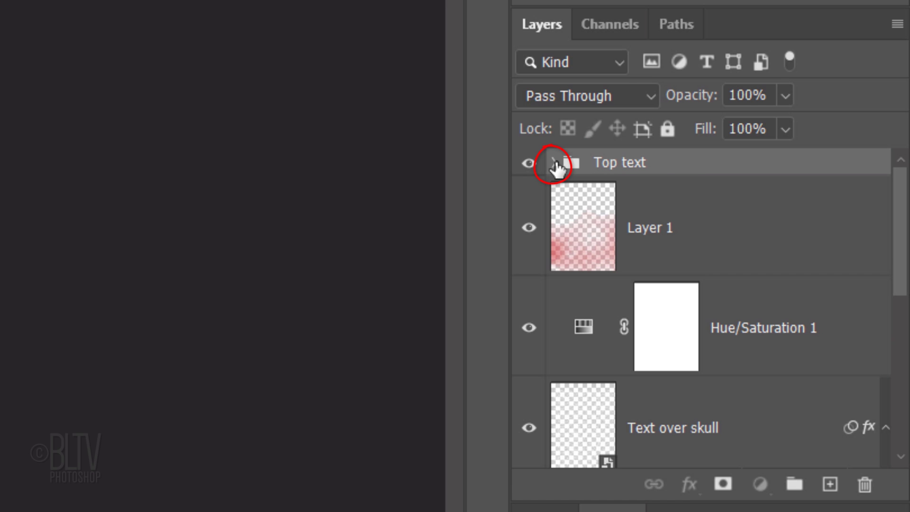
click(871, 328)
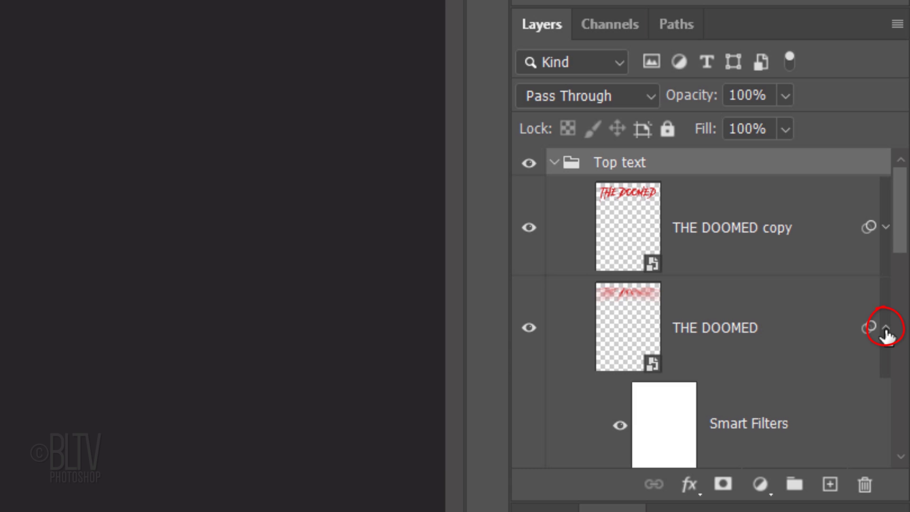
click(665, 437)
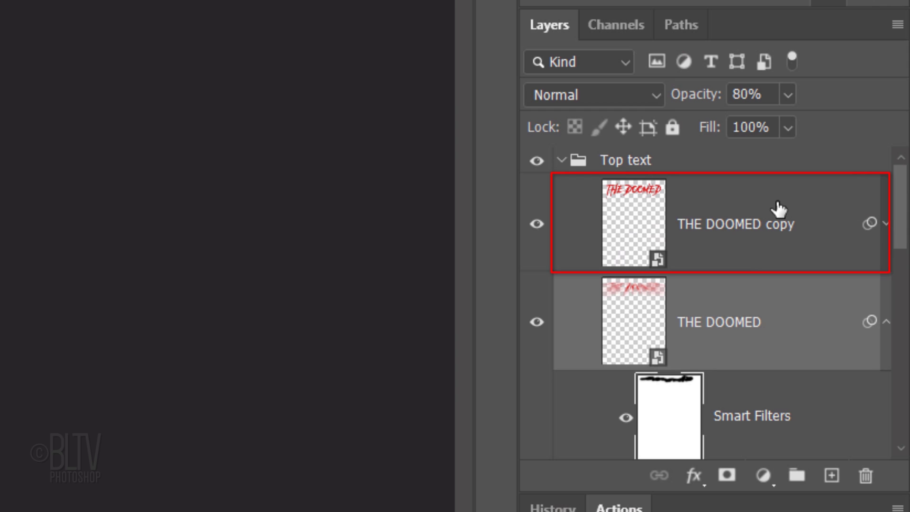
- Make THE DOOMED copy a New Smart Object via Copy and move it above Top text
click(779, 208)
right_click(779, 209)
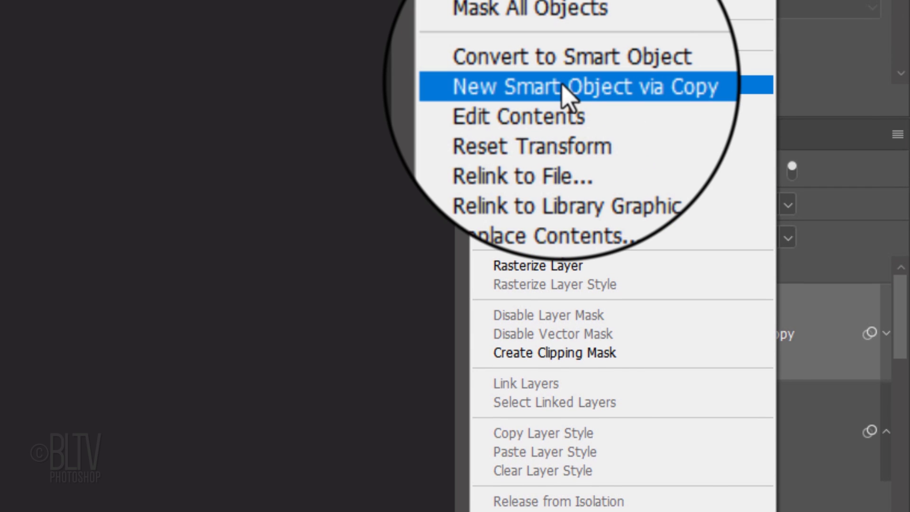
click(563, 84)
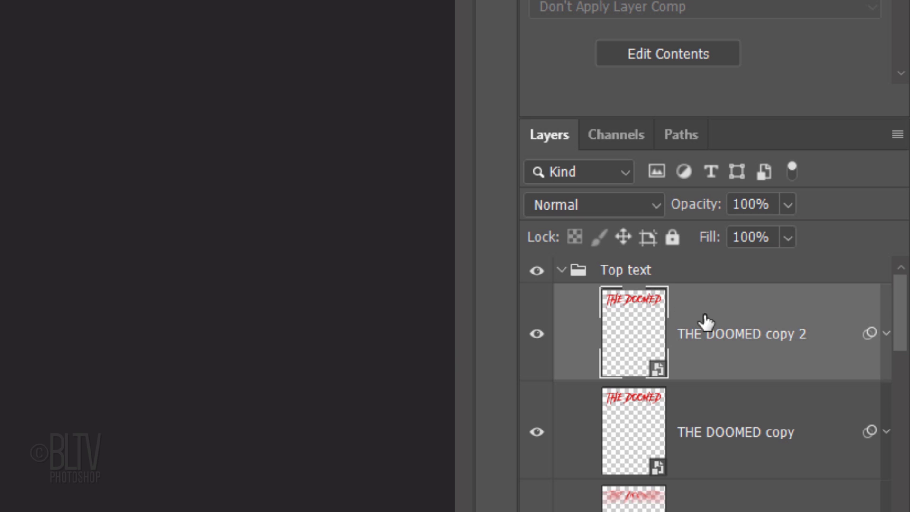
drag(704, 319, 707, 259)
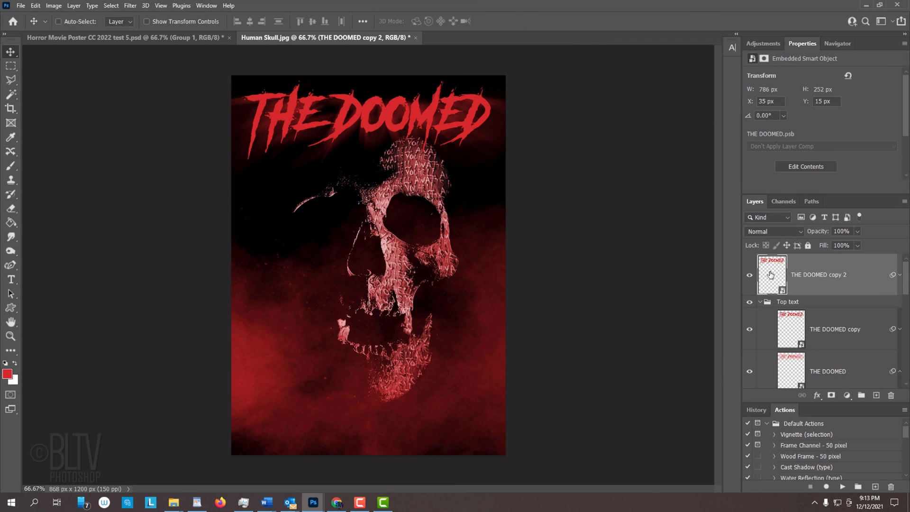
- In the smart object's contents, replace the title with OPENS 6/6/2022 and shrink it to 47 pt
double_click(589, 306)
double_click(778, 261)
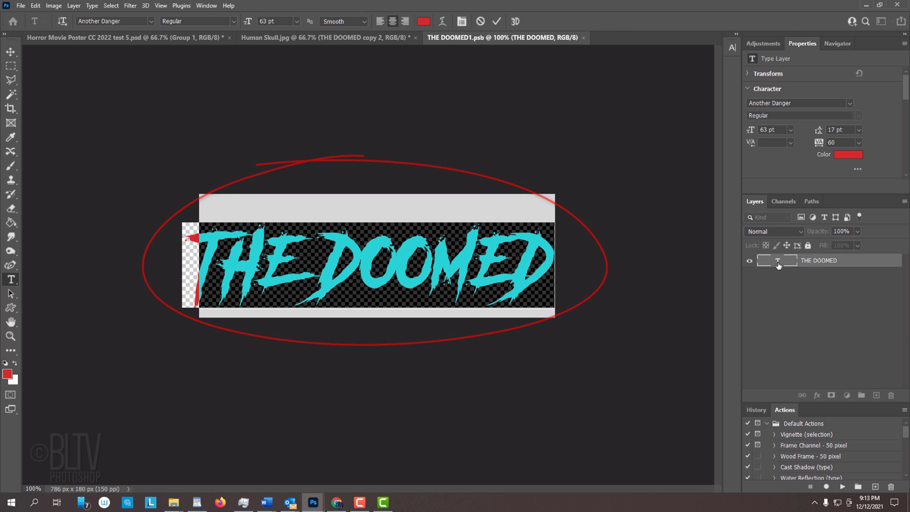
text(OPENS 6/6/)
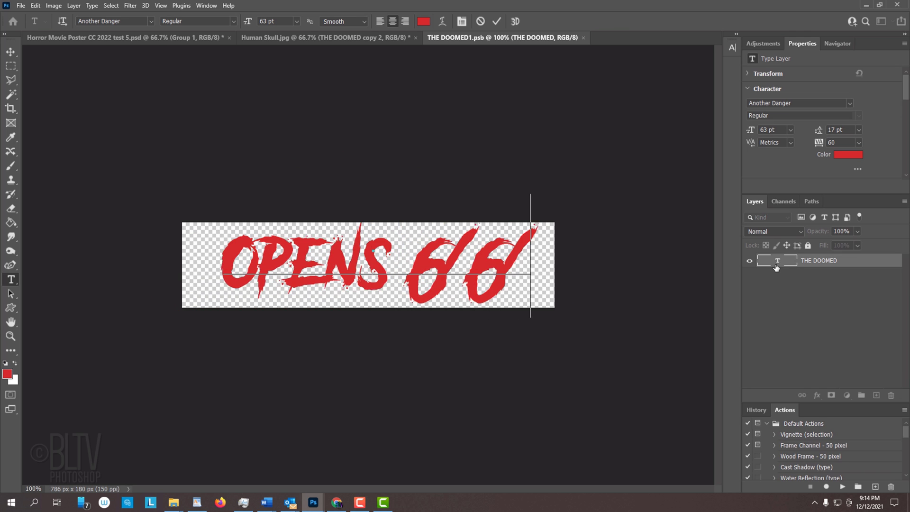
text(202)
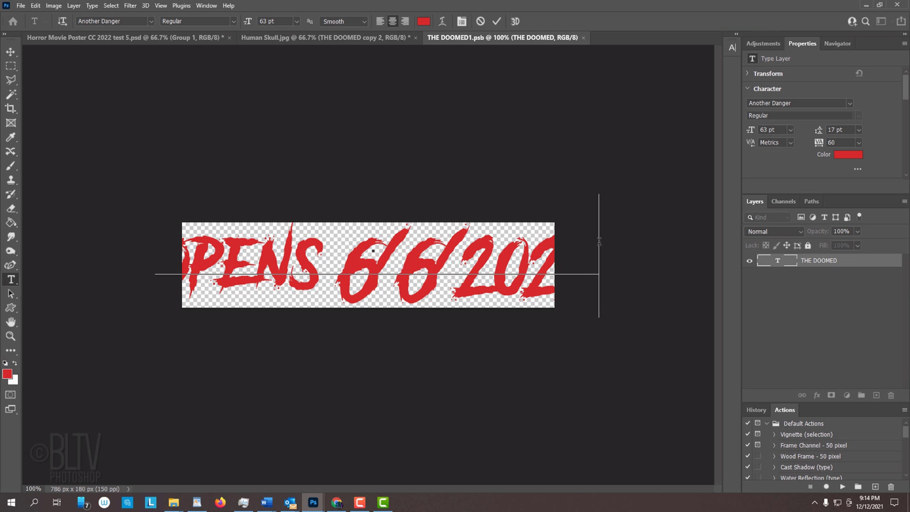
key(ctrl+a)
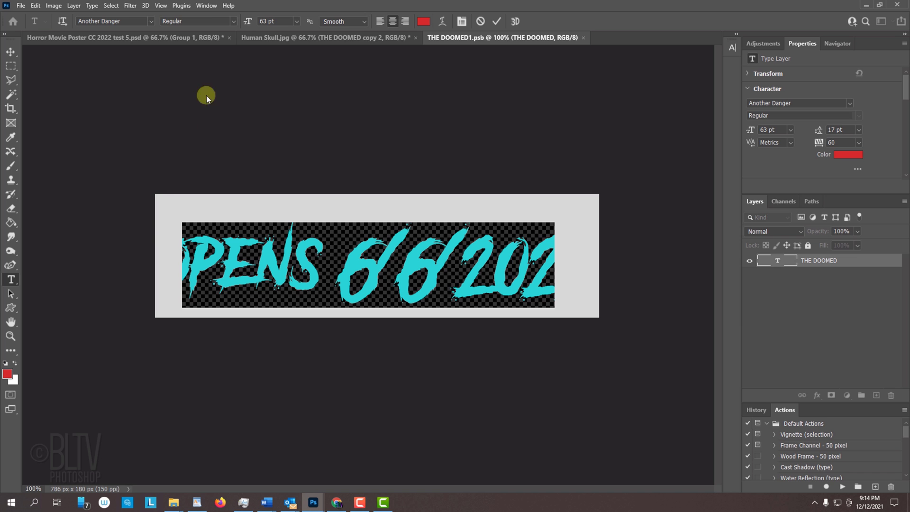
drag(248, 22, 241, 28)
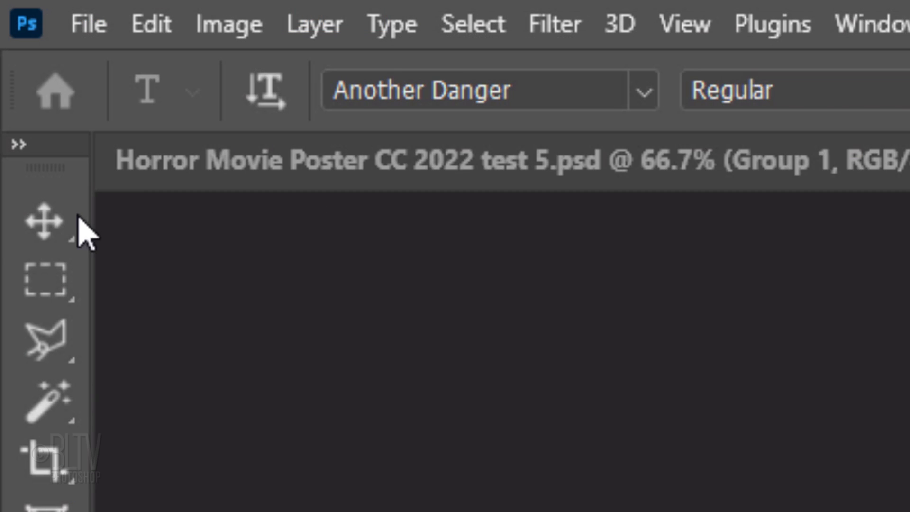
- Shift the OPENS 6/6/2022 text left and close the embedded document
click(11, 51)
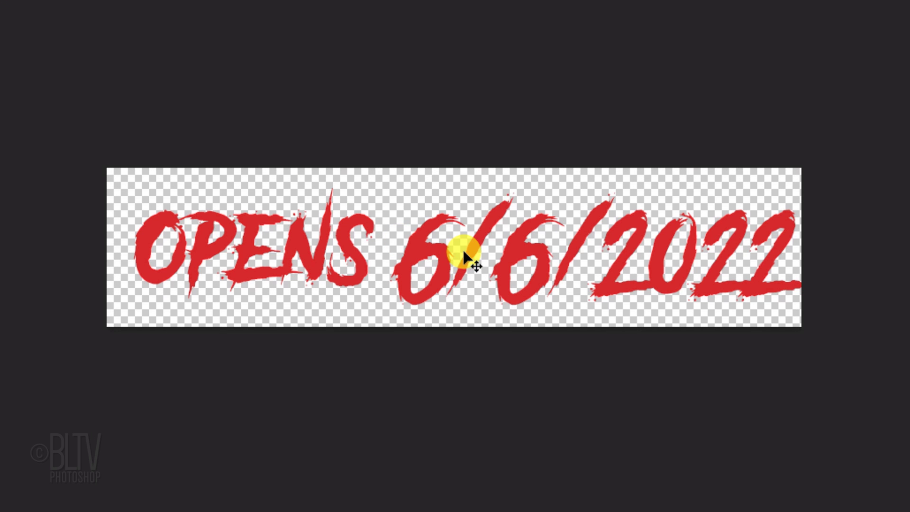
drag(464, 254, 443, 254)
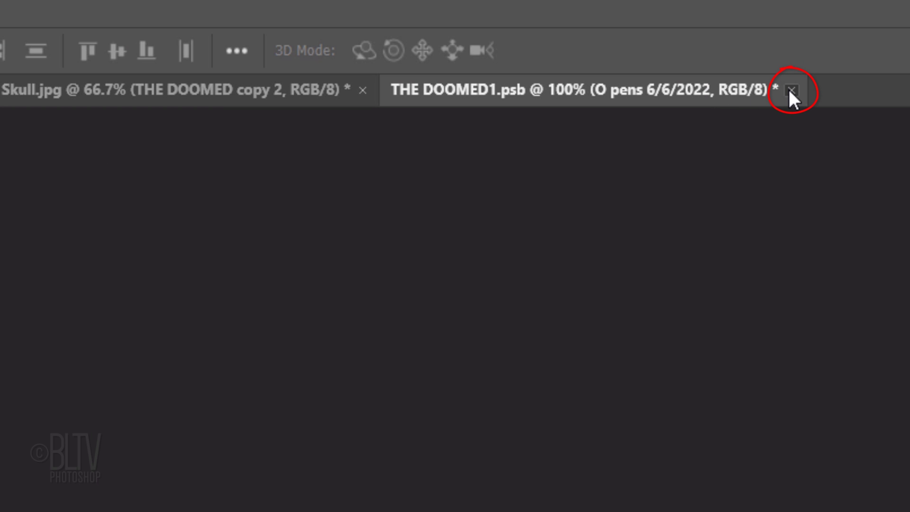
click(791, 91)
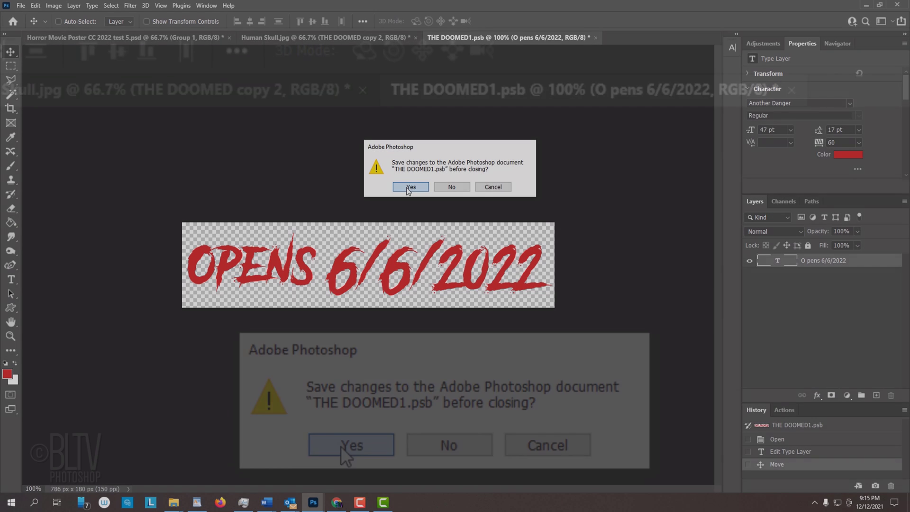
- Save the smart object edits and rename THE DOOMED copy 2 to Bottom text
click(341, 446)
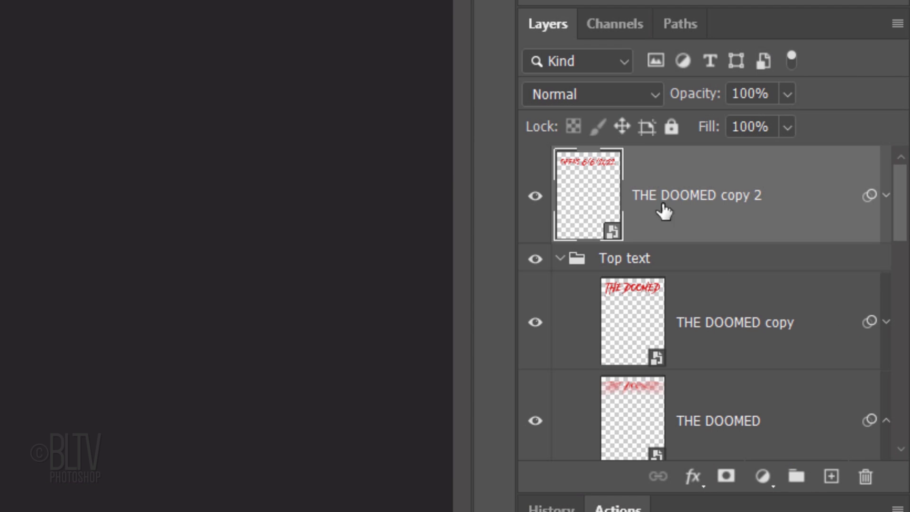
double_click(806, 276)
text(Bottom text)
key(Return)
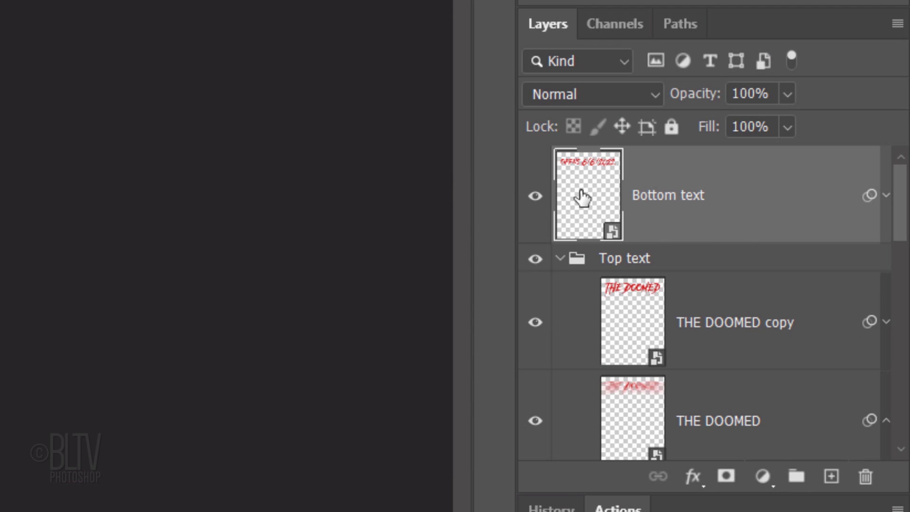
- Delete Bottom text's Liquify filter, duplicate the layer, and zoom Radial Blur the original
click(885, 195)
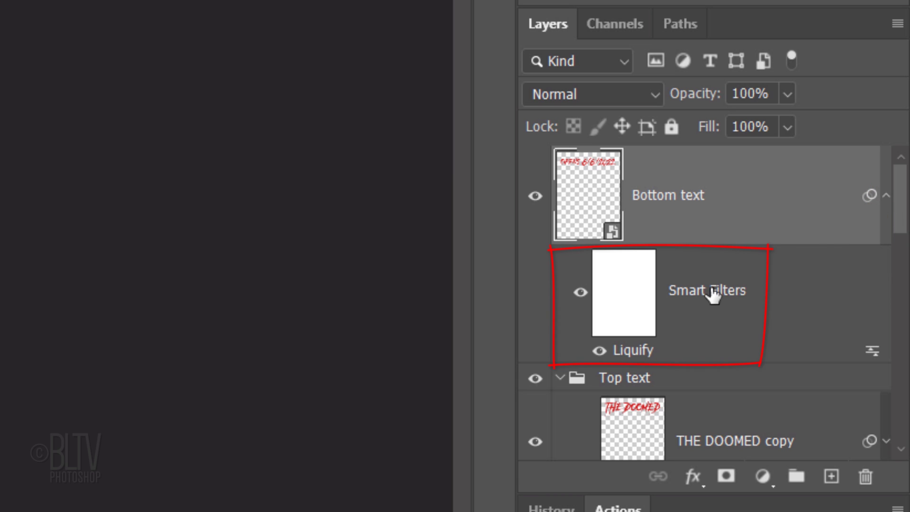
mouse_move(714, 294)
mouse_down()
mouse_move(839, 428)
mouse_move(868, 486)
mouse_up()
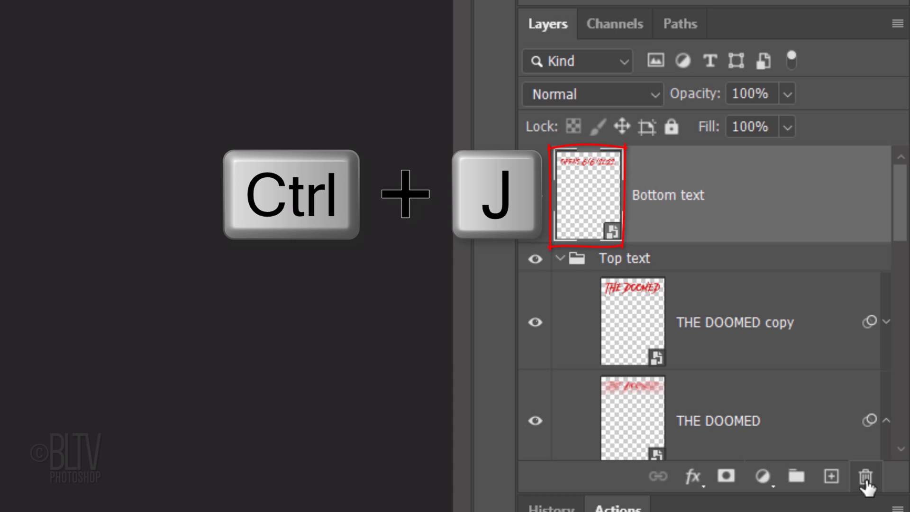
key(ctrl+j)
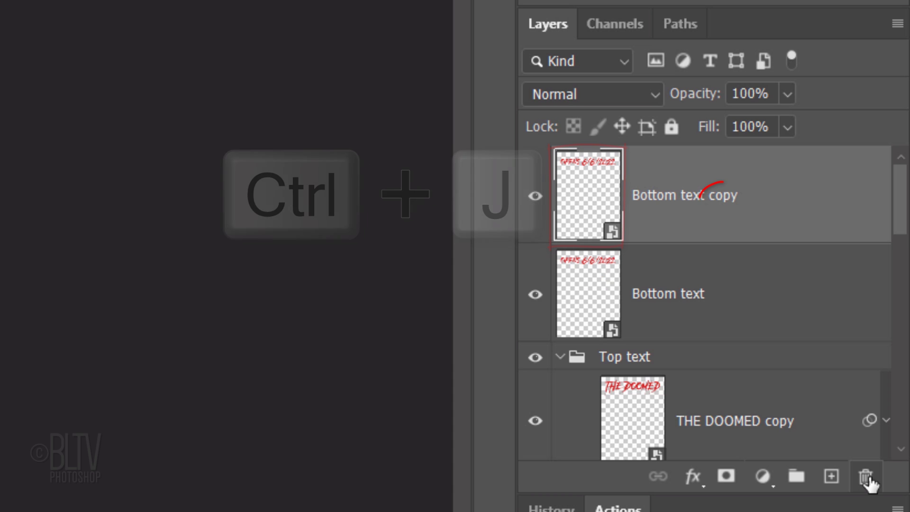
click(778, 299)
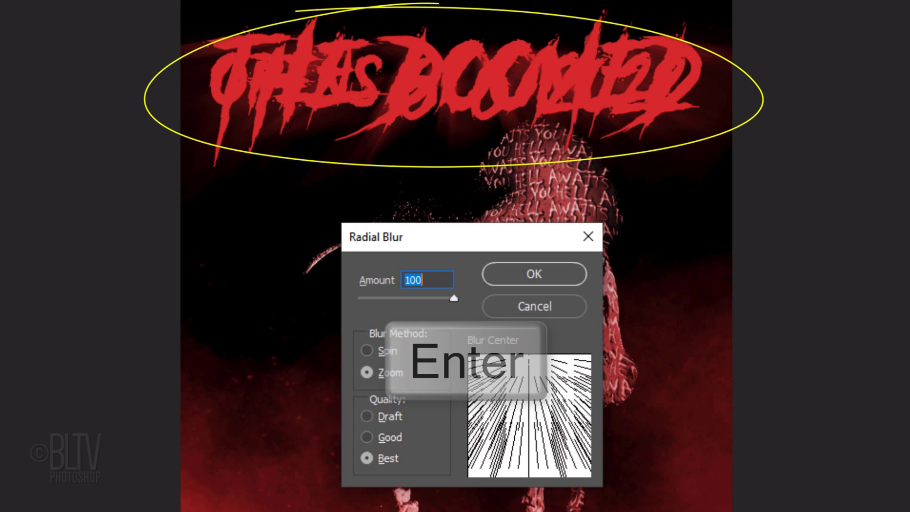
key(Return)
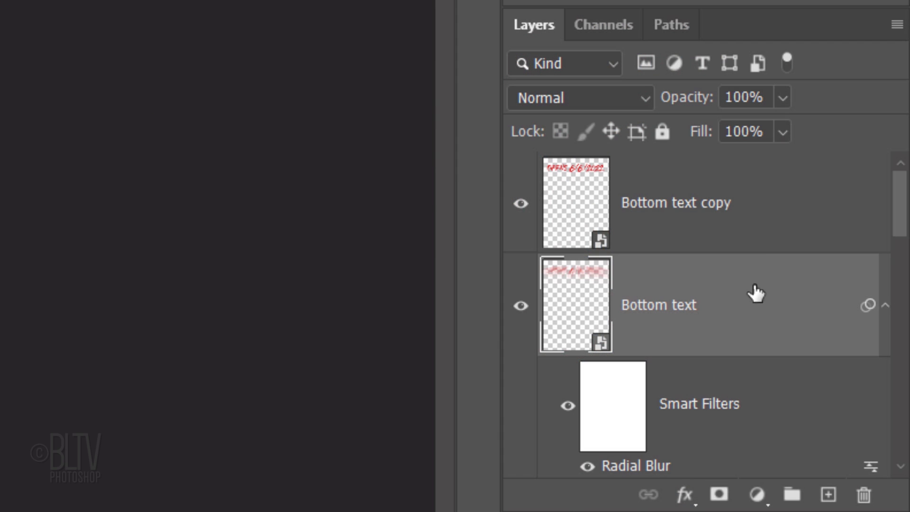
- Group Bottom text and Bottom text copy with Ctrl+G, naming the group Bottom text
shift+click(762, 220)
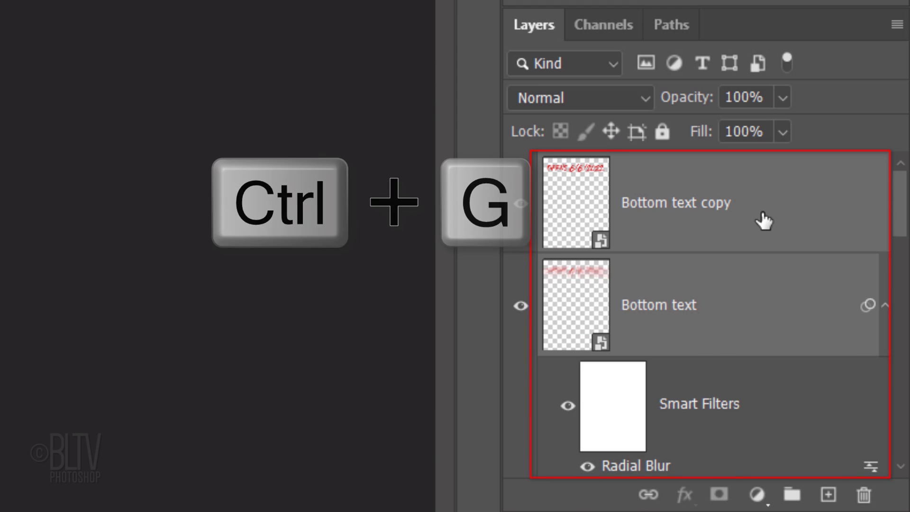
key(ctrl+g)
double_click(622, 170)
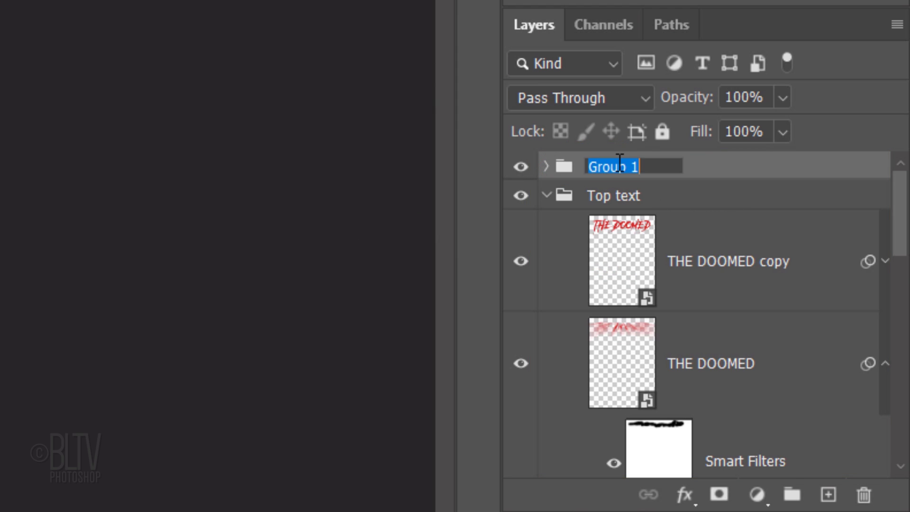
text(Bottom text)
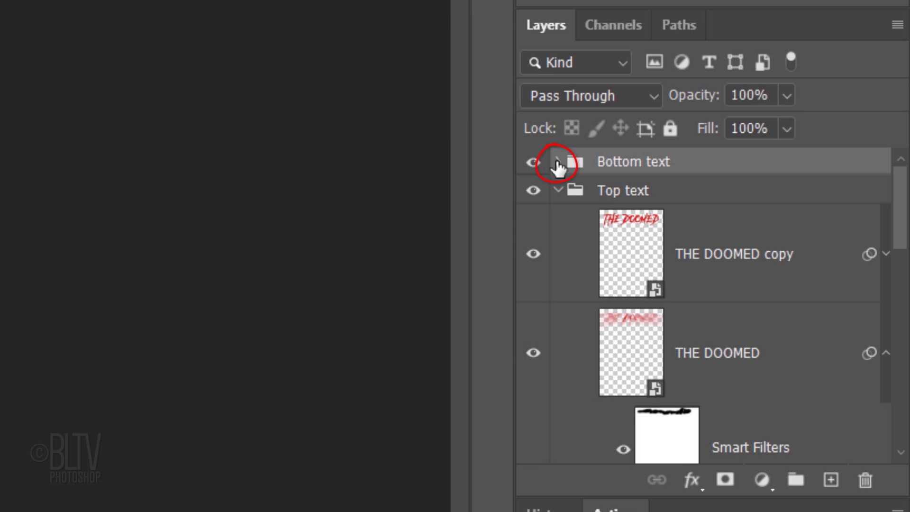
click(659, 433)
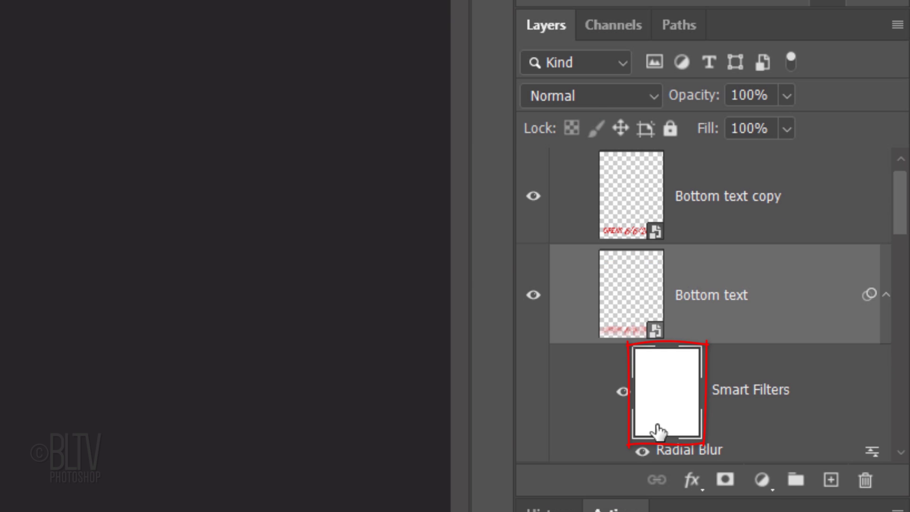